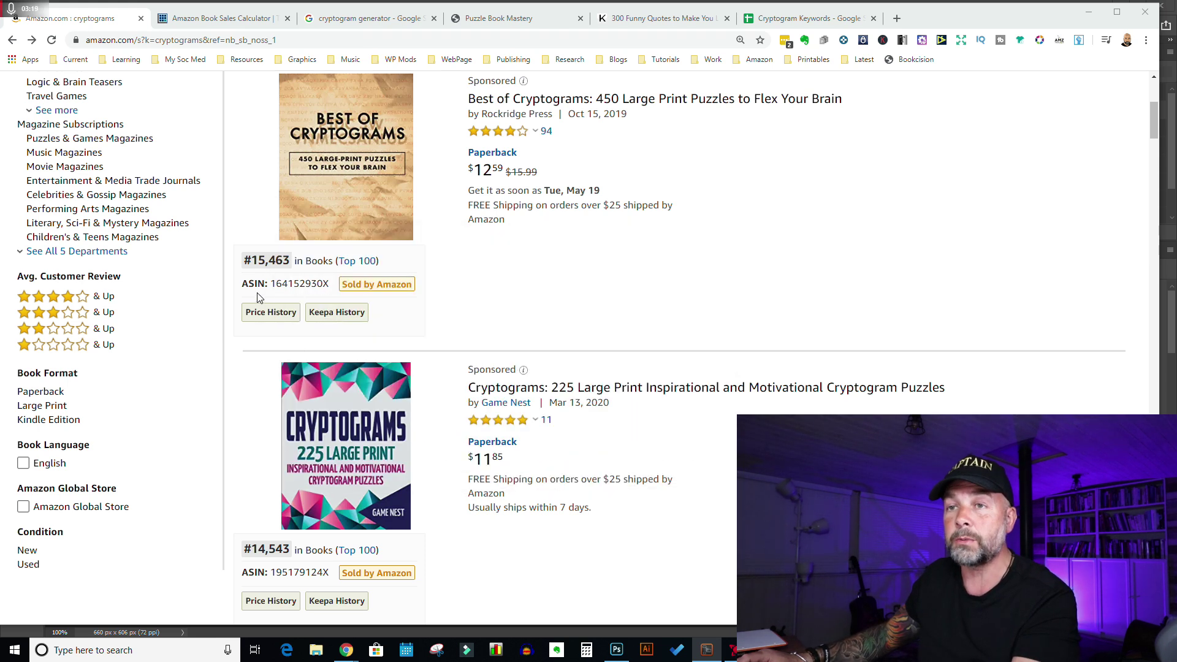
Examine the cryptograms search results, comparing the listed puzzle books' sales ranks, prices and review ratings
scroll(744, 311, down, 14)
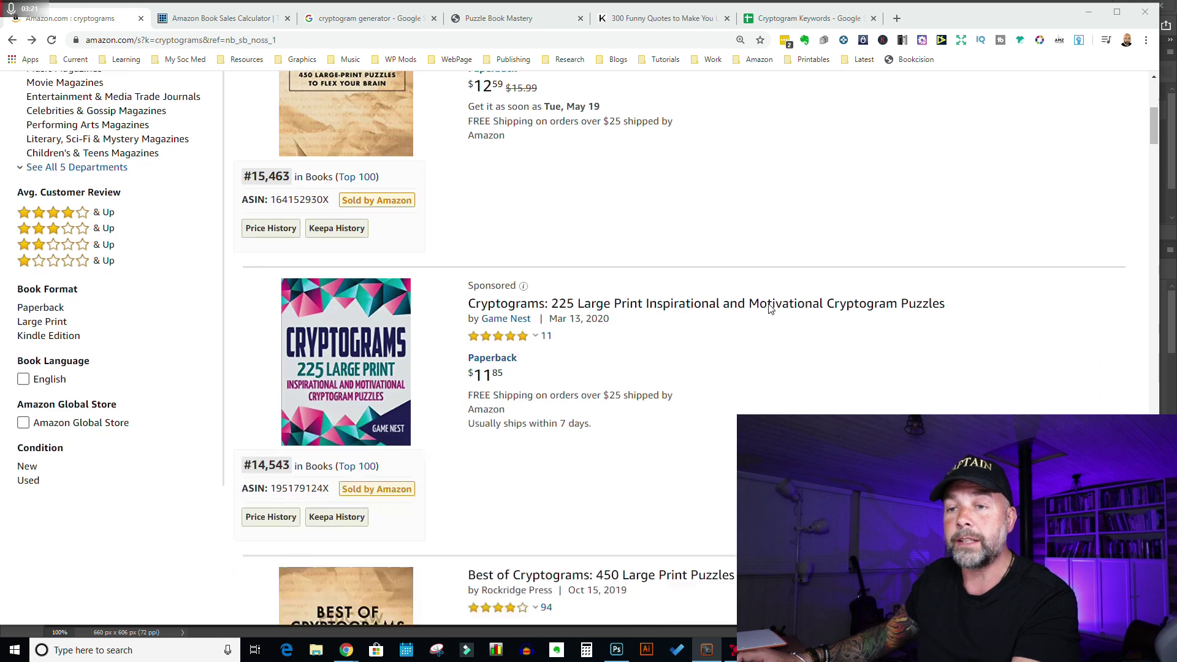
scroll(779, 314, down, 10)
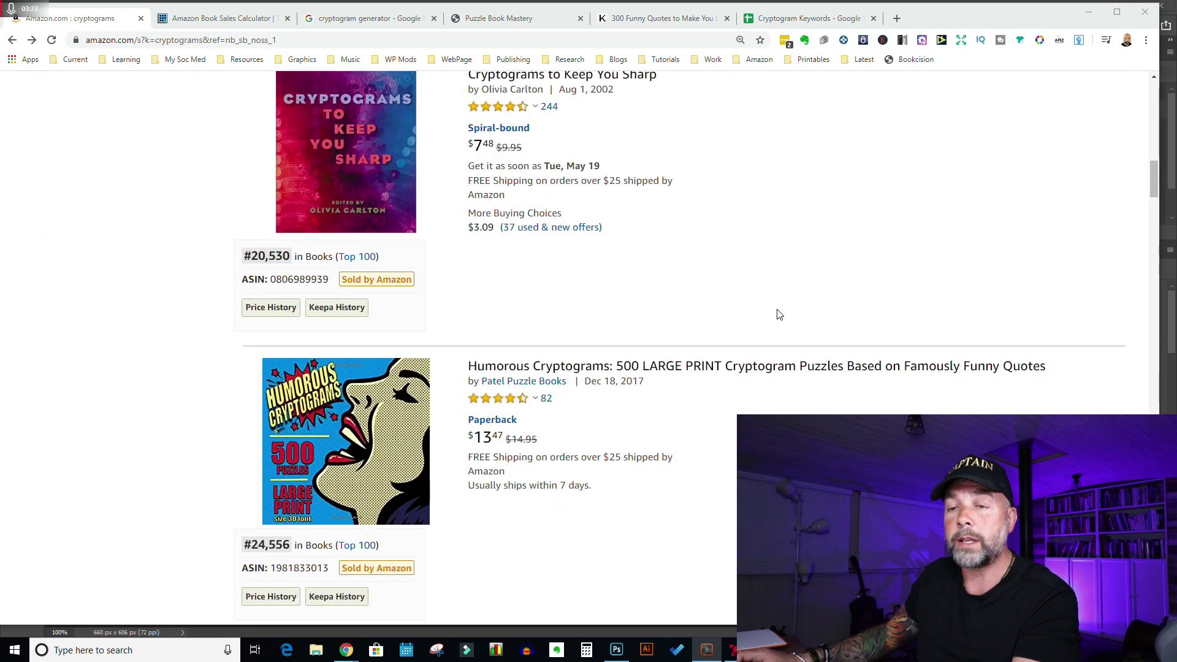
scroll(778, 322, up, 5)
scroll(775, 322, up, 2)
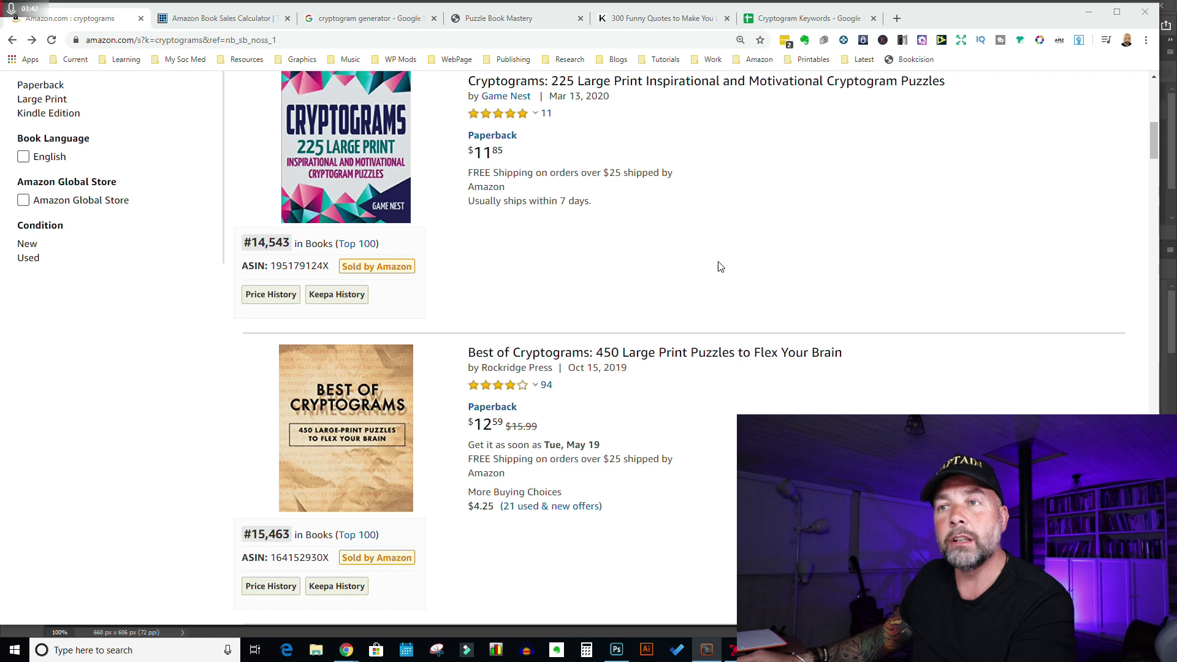
scroll(717, 266, up, 5)
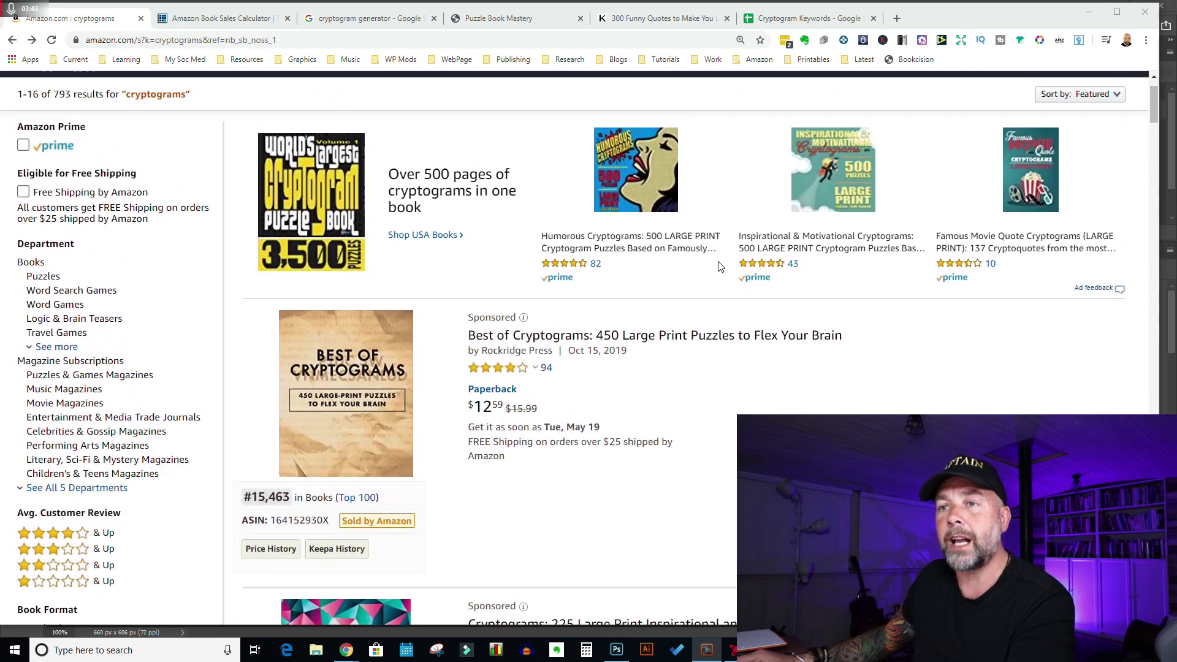
scroll(720, 267, down, 5)
scroll(720, 268, down, 20)
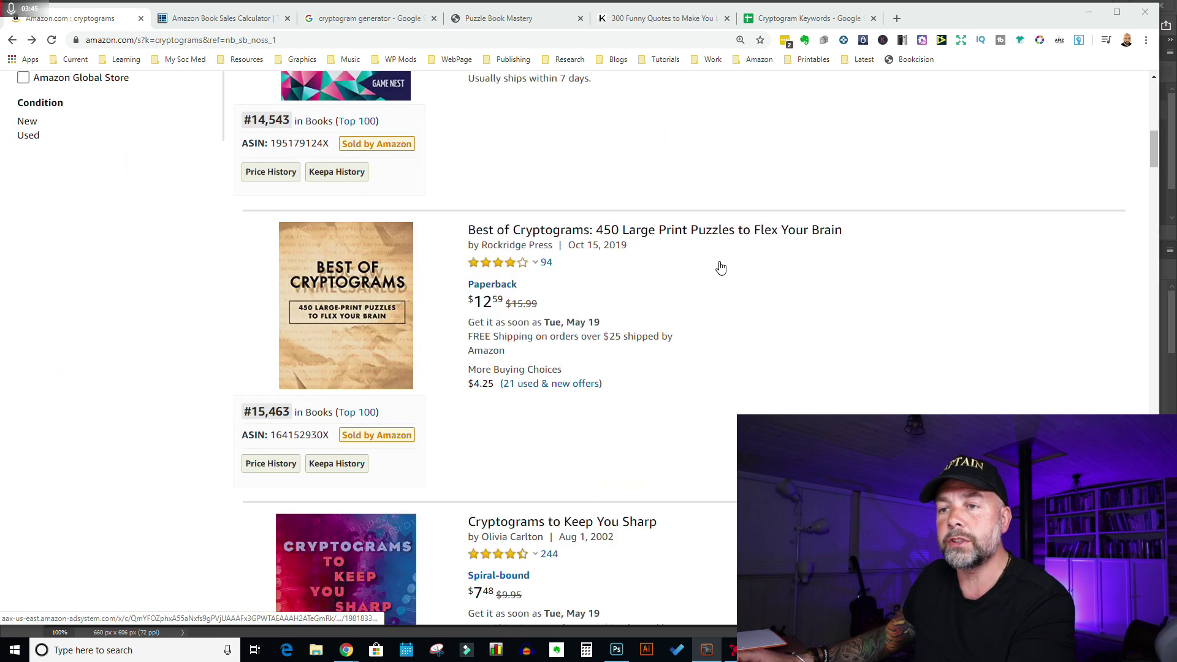
scroll(721, 268, down, 9)
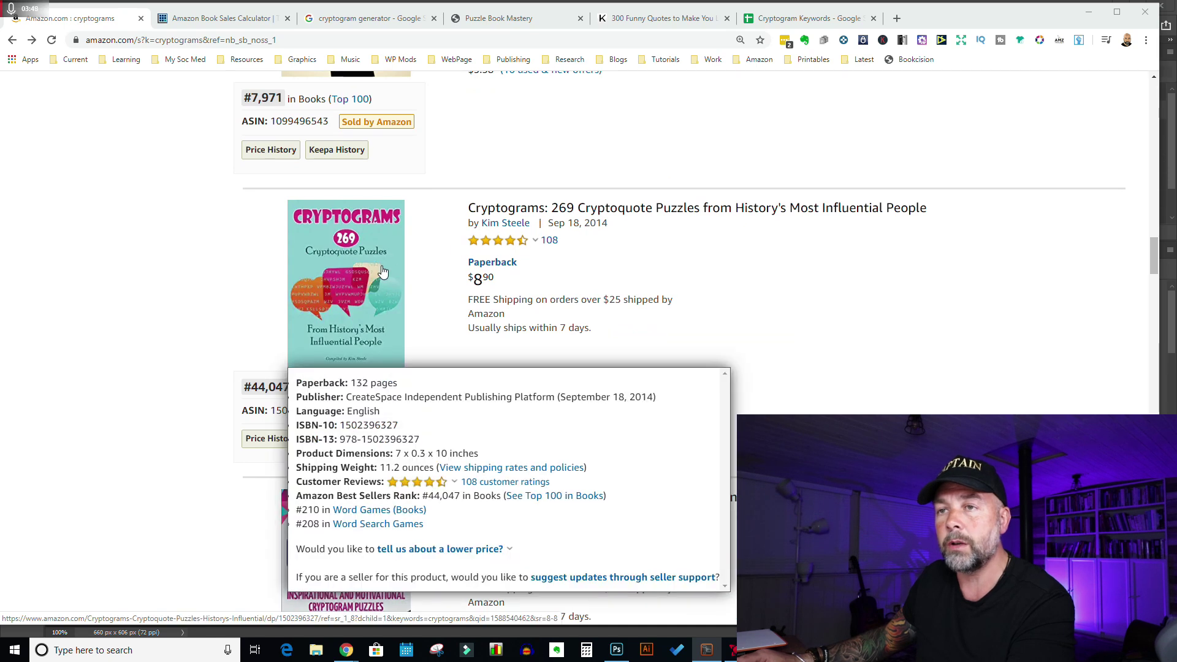
Open the preview of the book "Cryptograms: 269 Cryptoquote Puzzles from History's Most Influential People" and read its first puzzle page
click(383, 271)
click(131, 388)
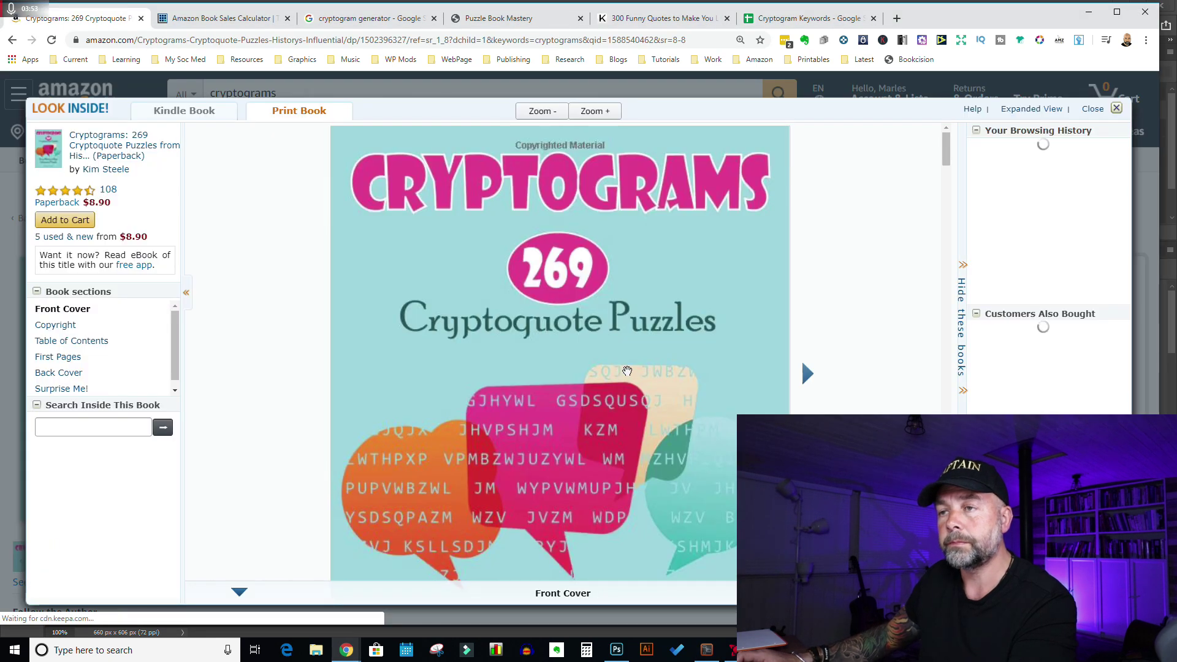
scroll(627, 371, down, 12)
scroll(624, 371, down, 15)
scroll(625, 370, down, 12)
scroll(625, 371, down, 12)
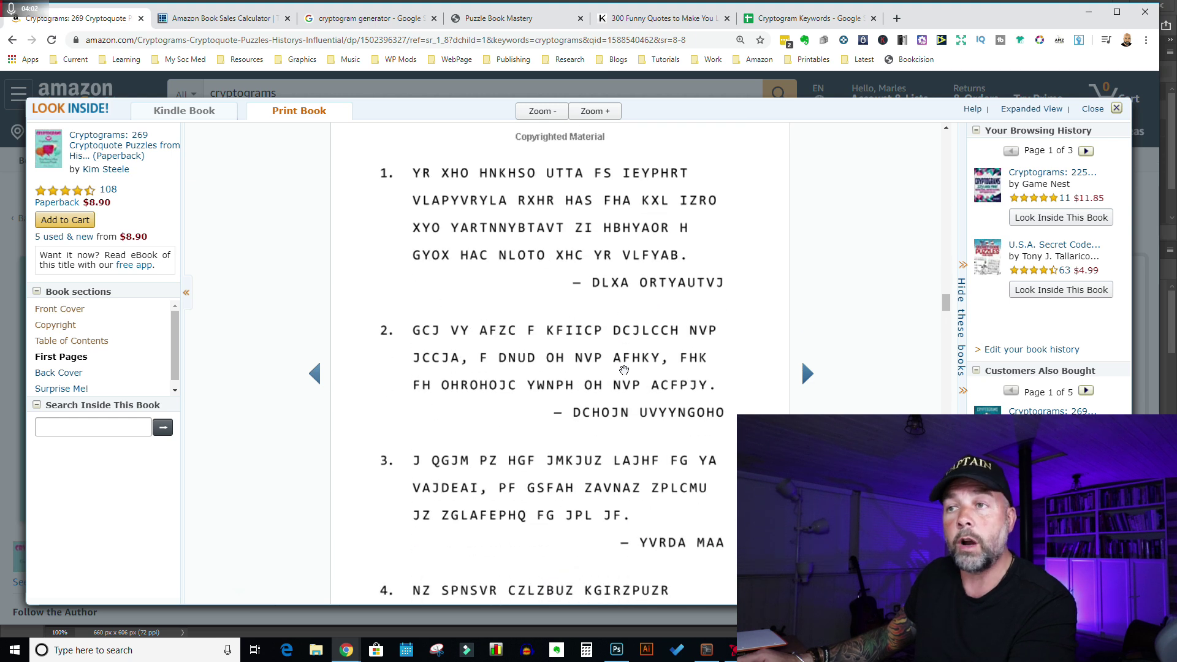
scroll(624, 370, up, 1)
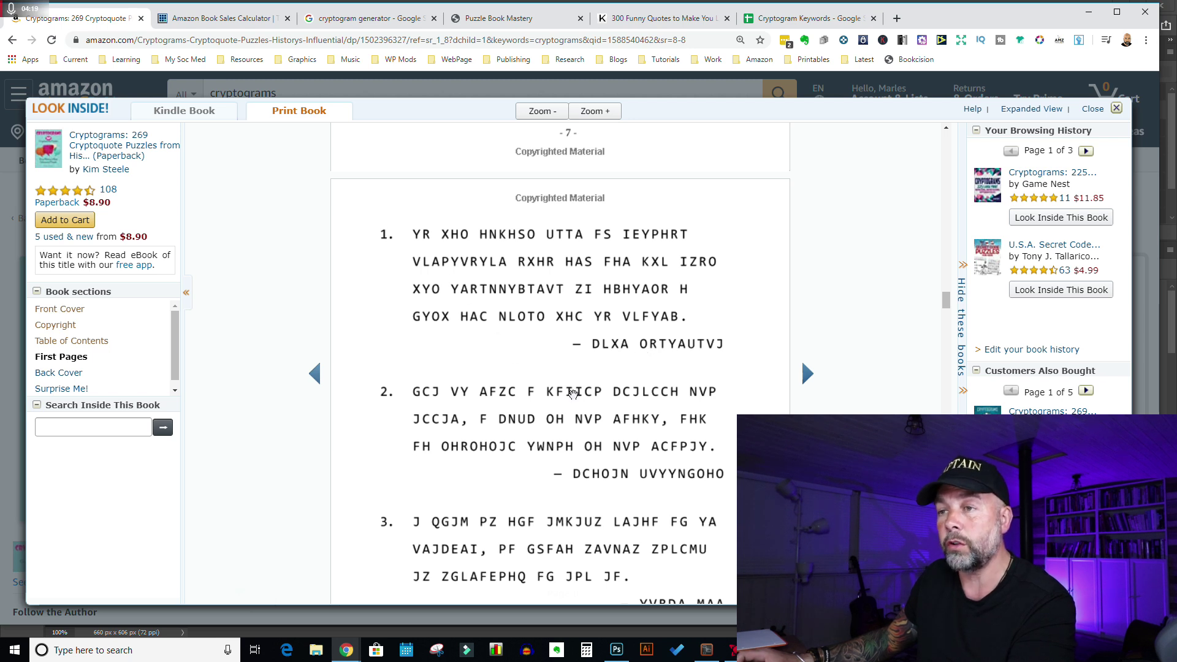
Read on in the book preview to the last numbered cryptograms, puzzles 267 to 269
scroll(574, 393, down, 15)
scroll(575, 394, down, 7)
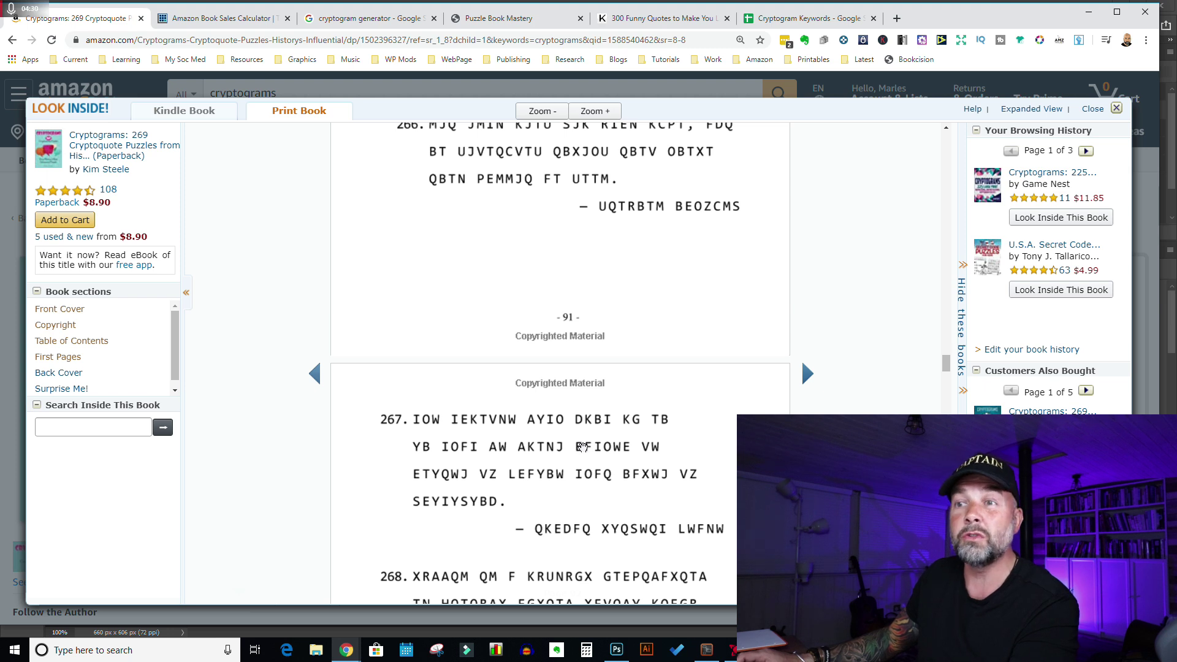
scroll(582, 446, down, 12)
scroll(581, 447, up, 5)
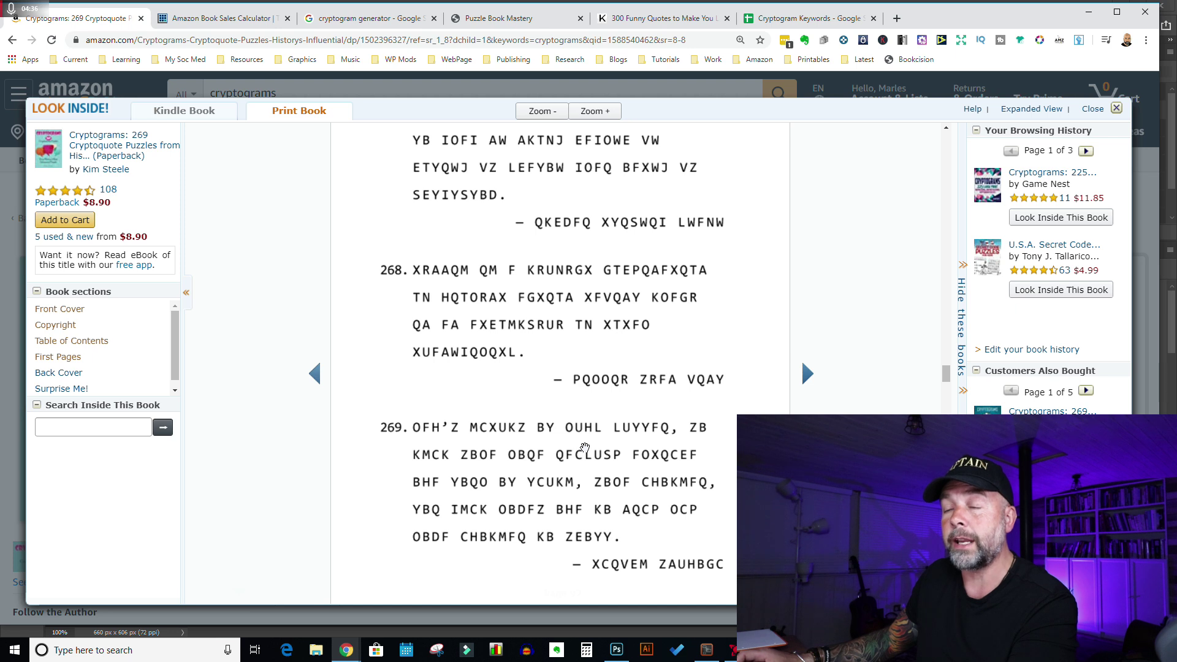
scroll(585, 448, down, 2)
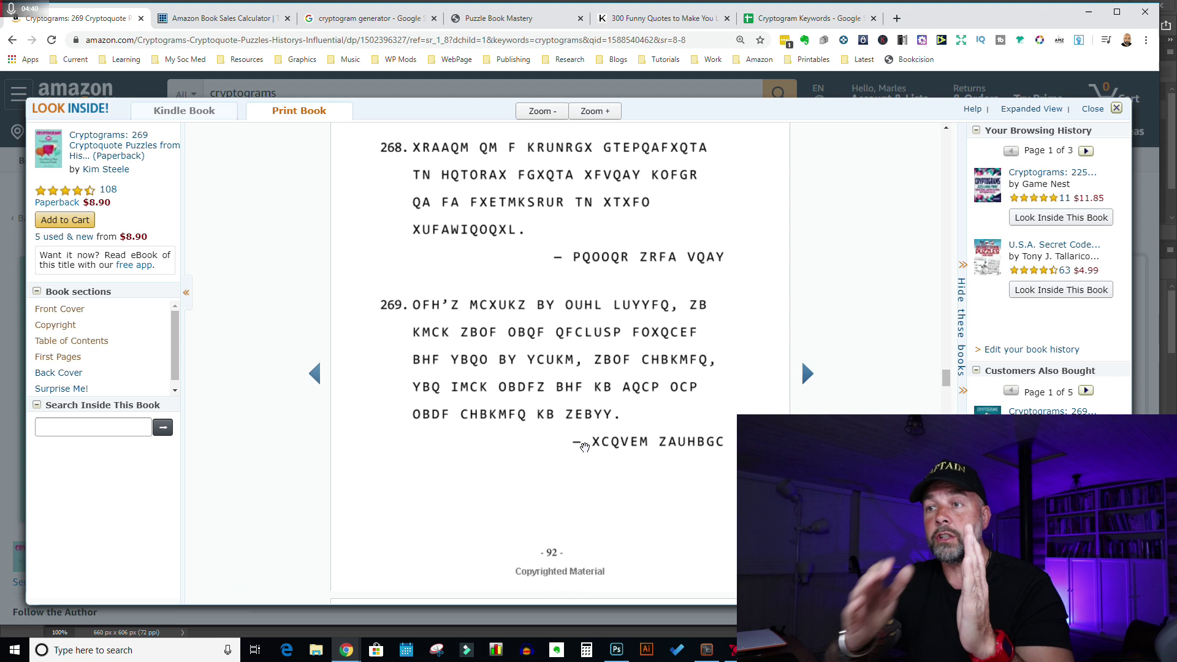
scroll(591, 342, up, 3)
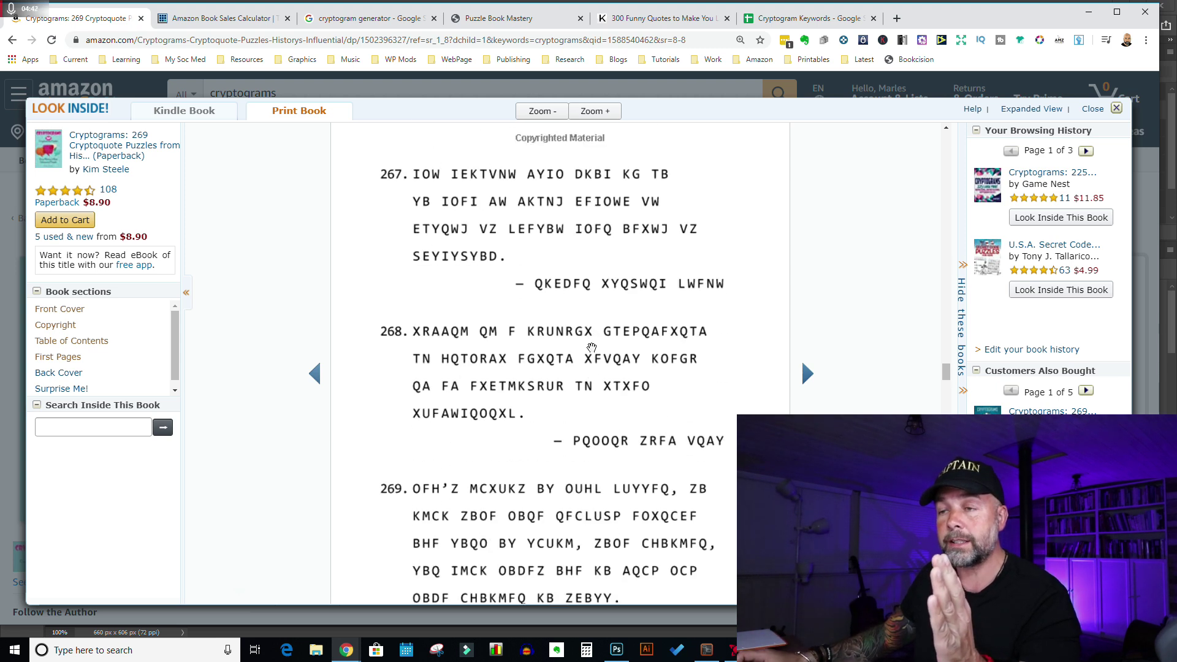
Examine the hint sets and the remaining back pages of the book, then close the preview
scroll(591, 348, down, 8)
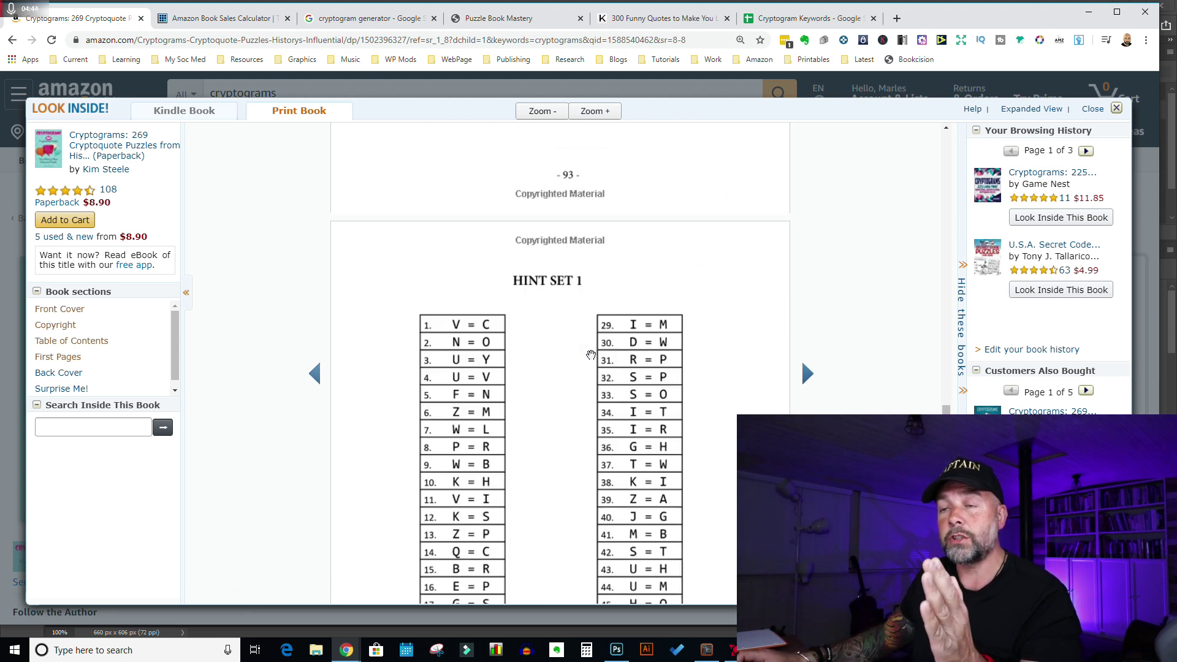
scroll(589, 357, down, 1)
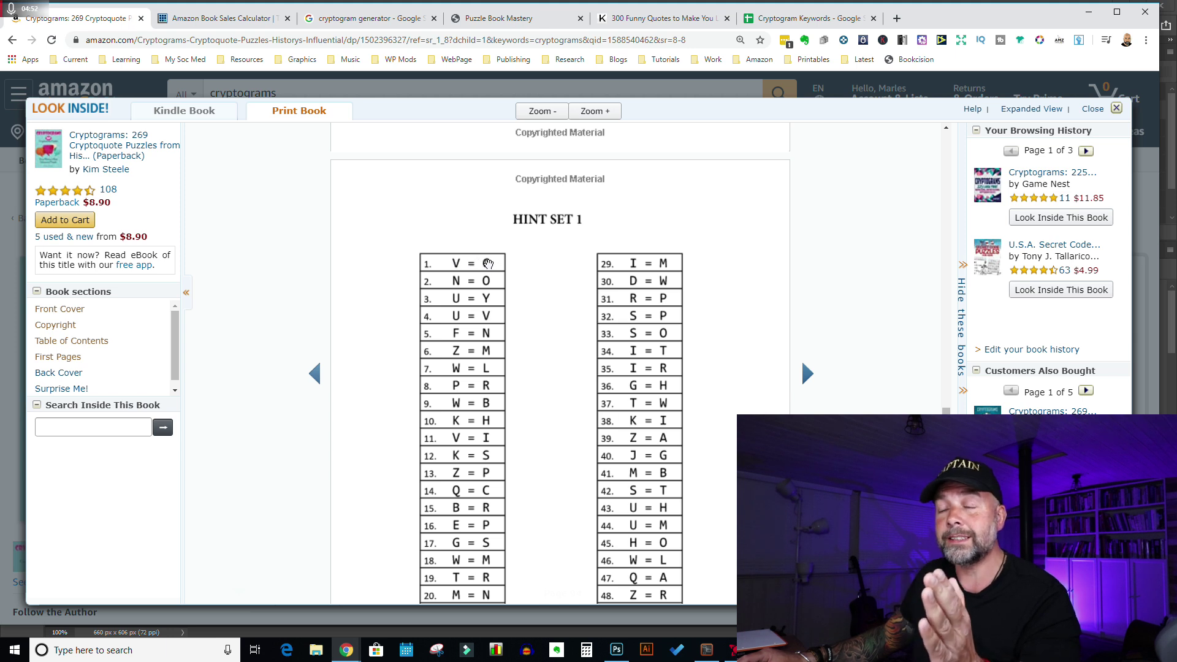
scroll(552, 338, down, 20)
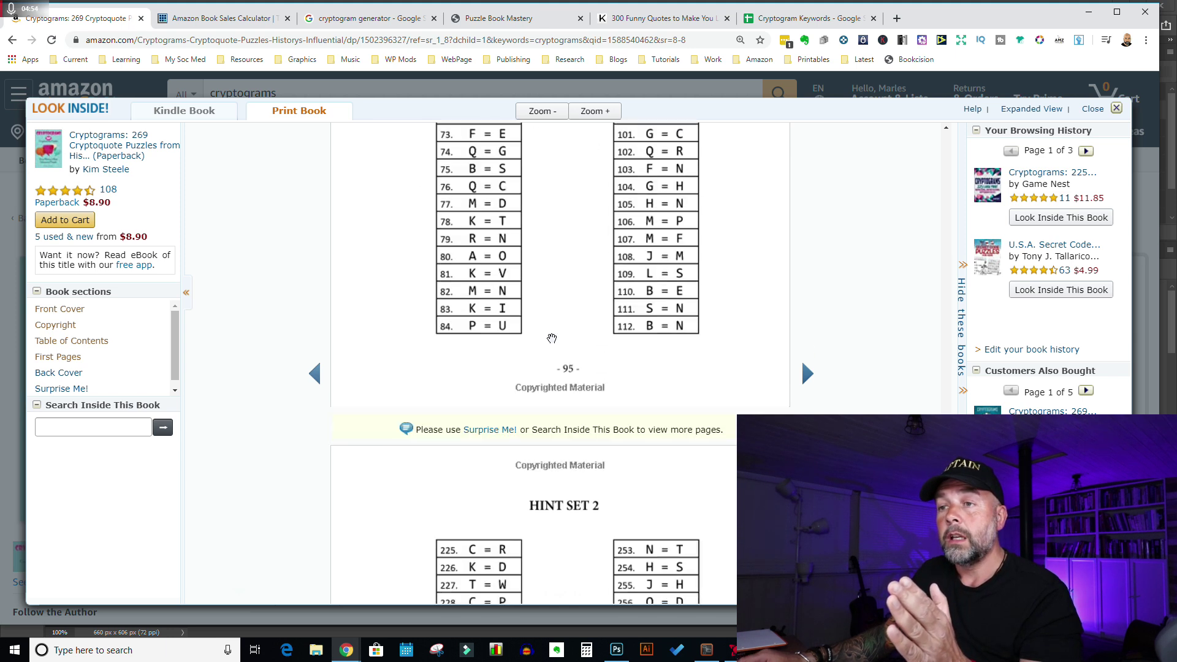
scroll(552, 338, down, 10)
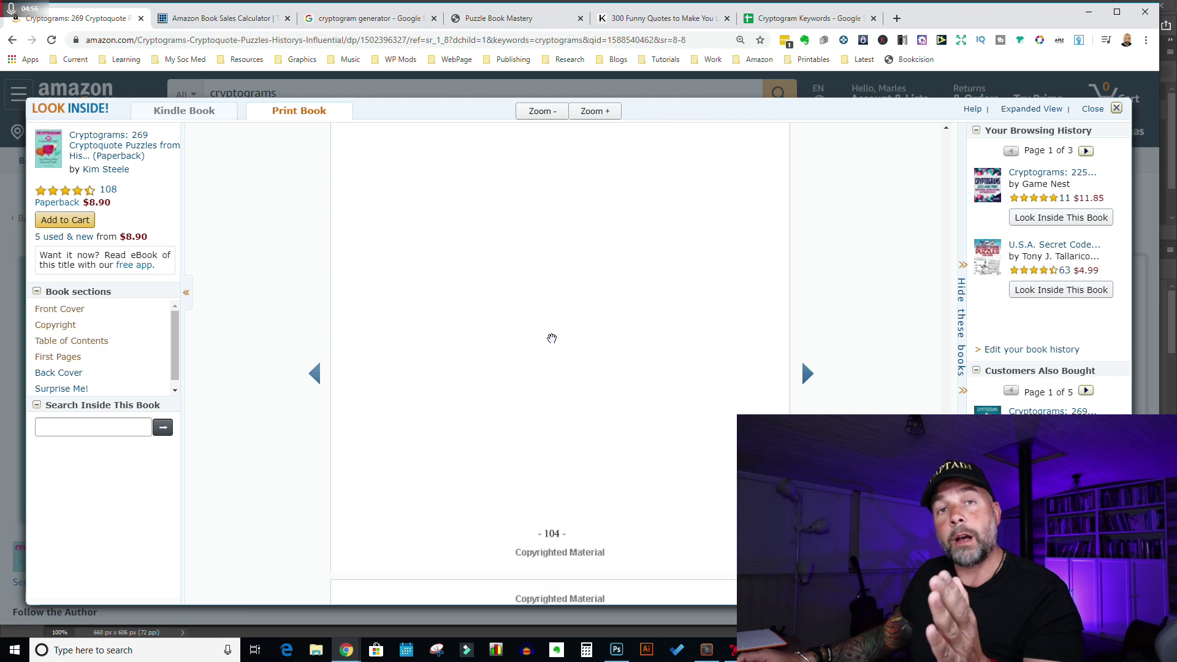
scroll(551, 337, down, 10)
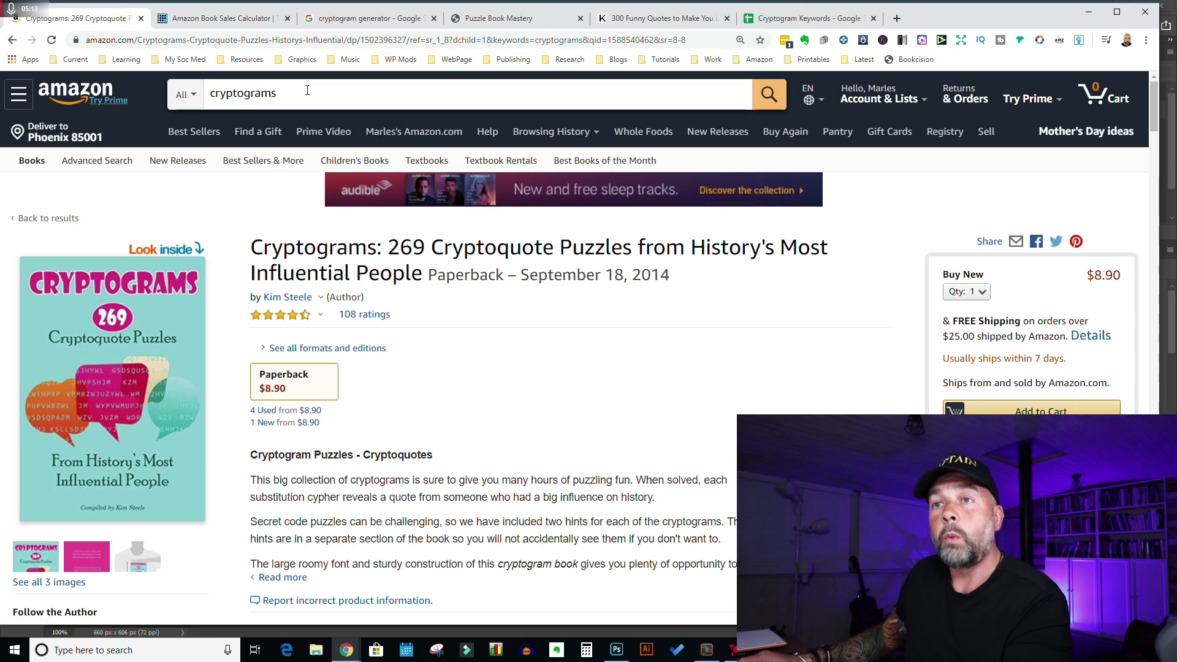
Bring up Amazon's keyword suggestions for "cryptogram" and "cryptograms"
click(298, 95)
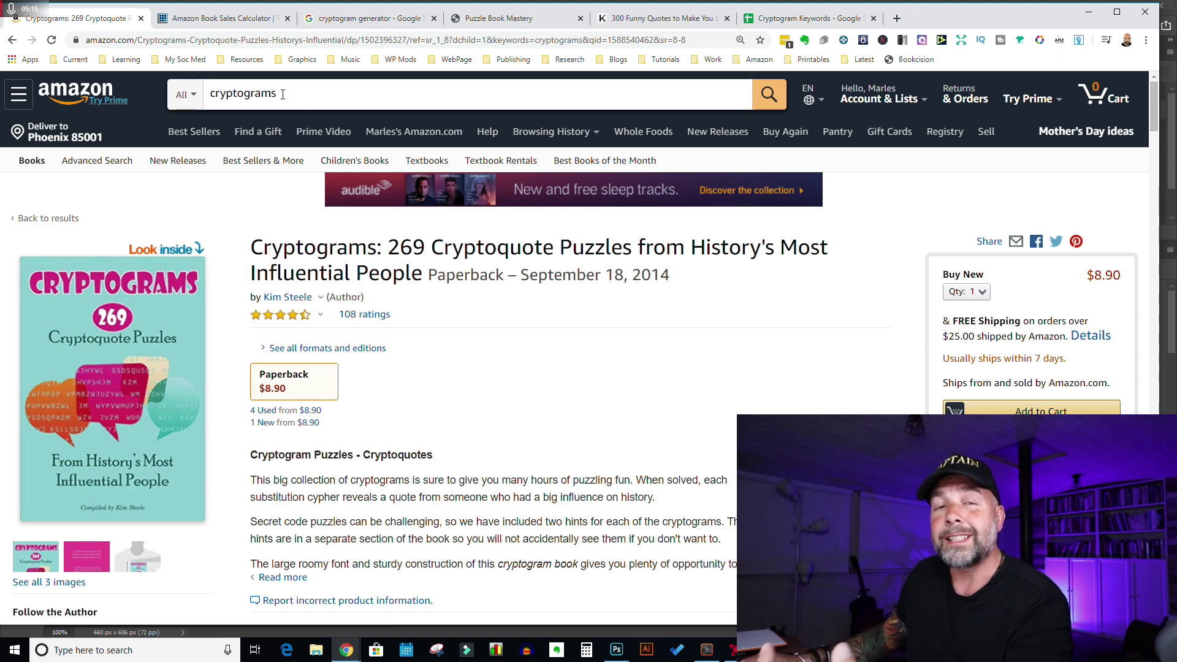
click(279, 95)
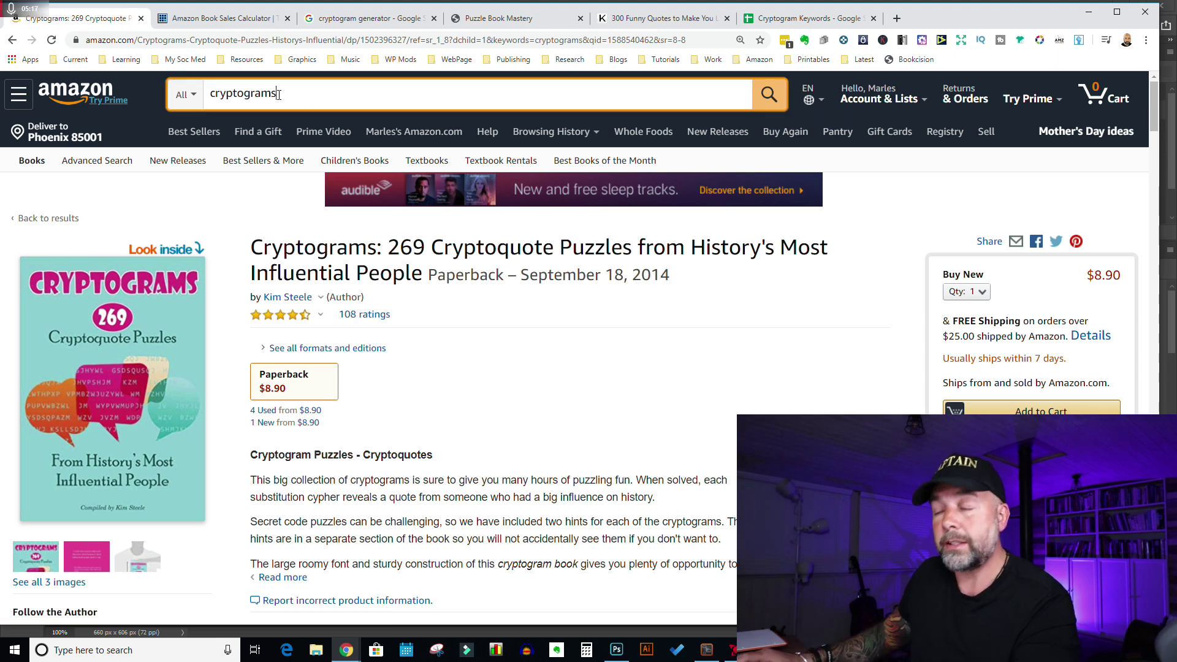
key(BackSpace)
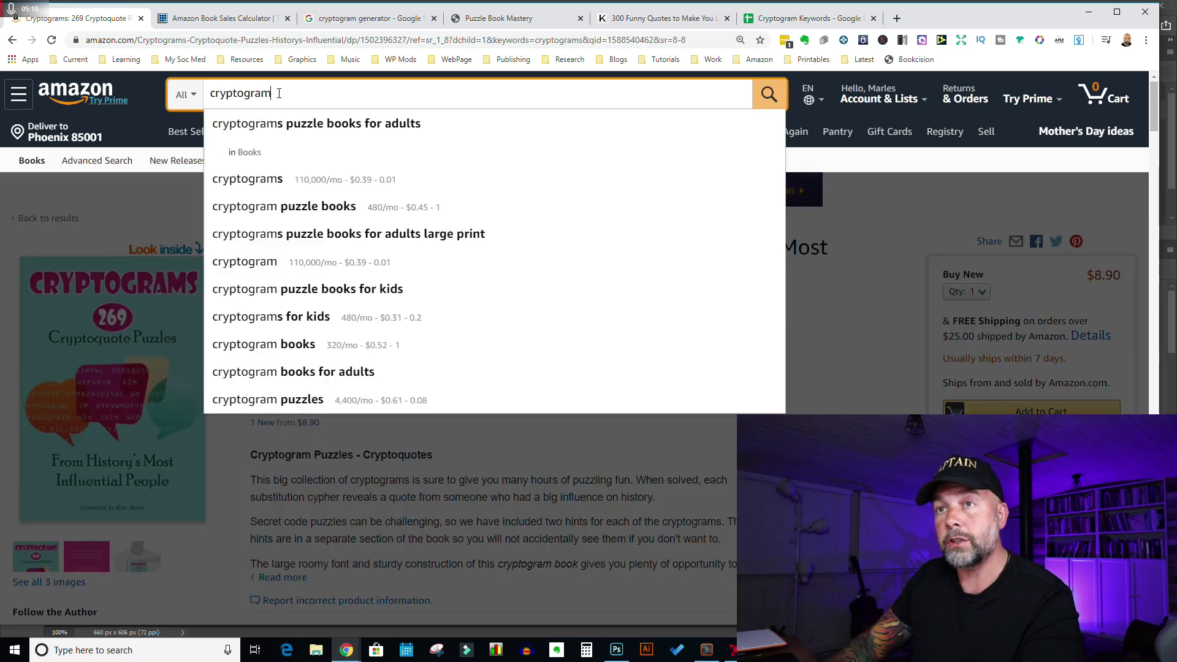
text(s)
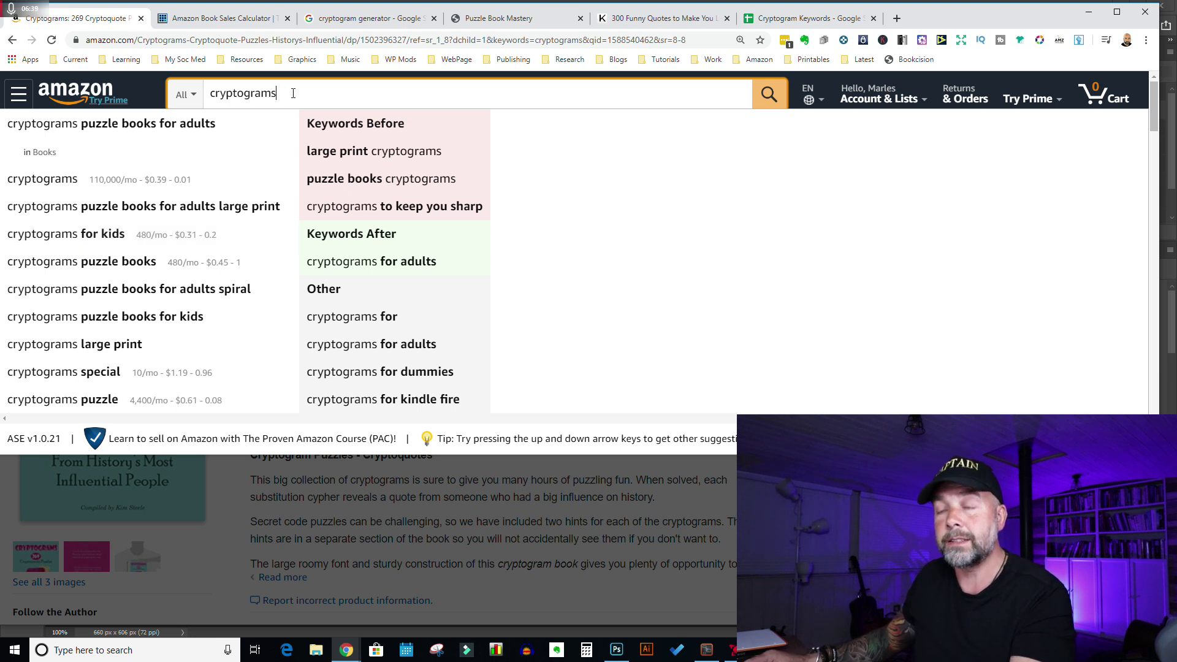
Search Amazon for "cryptograms for kids" and bring up the keyword suggestions for that phrase
text(for kids)
key(Return)
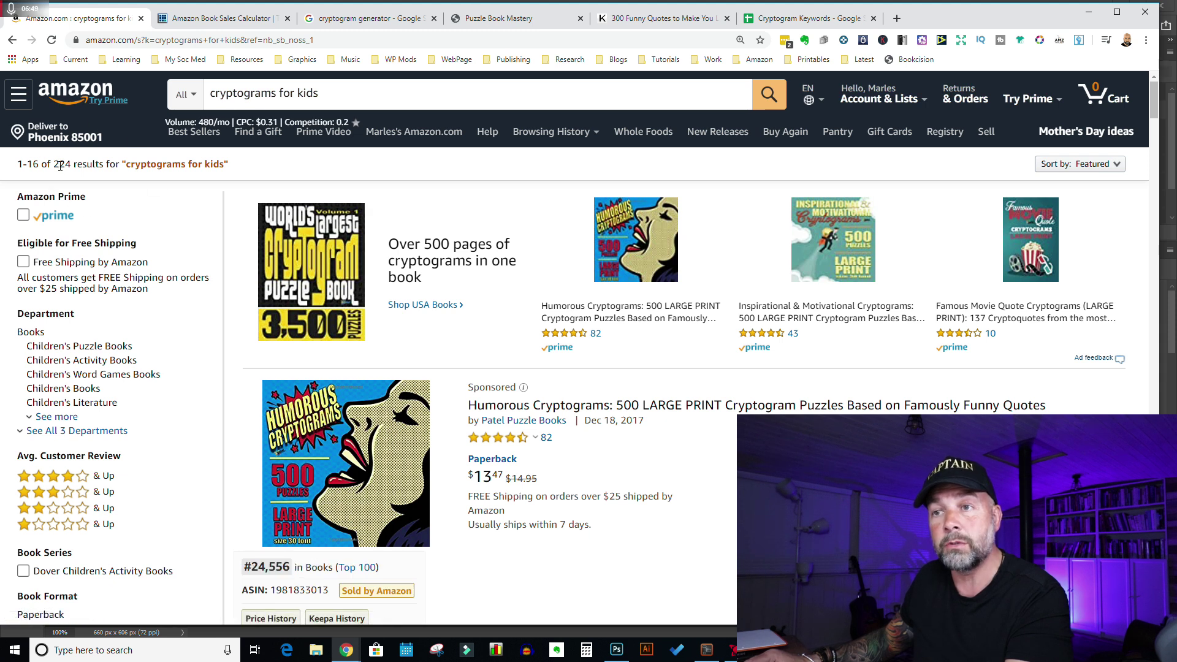
click(327, 96)
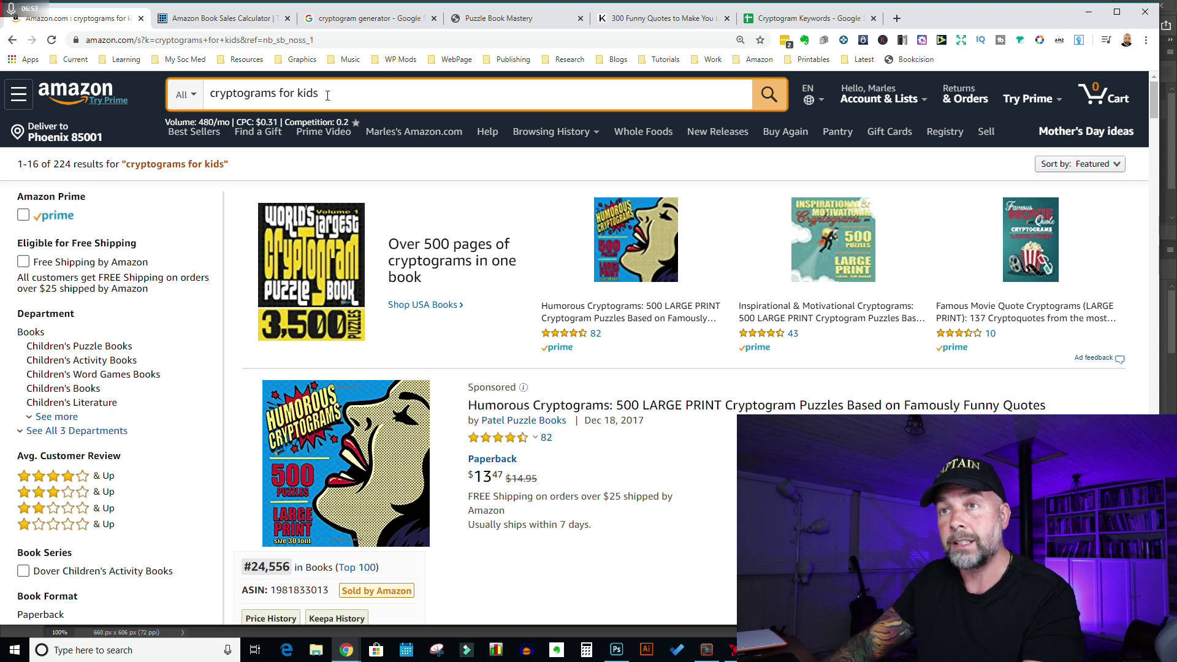
text(s)
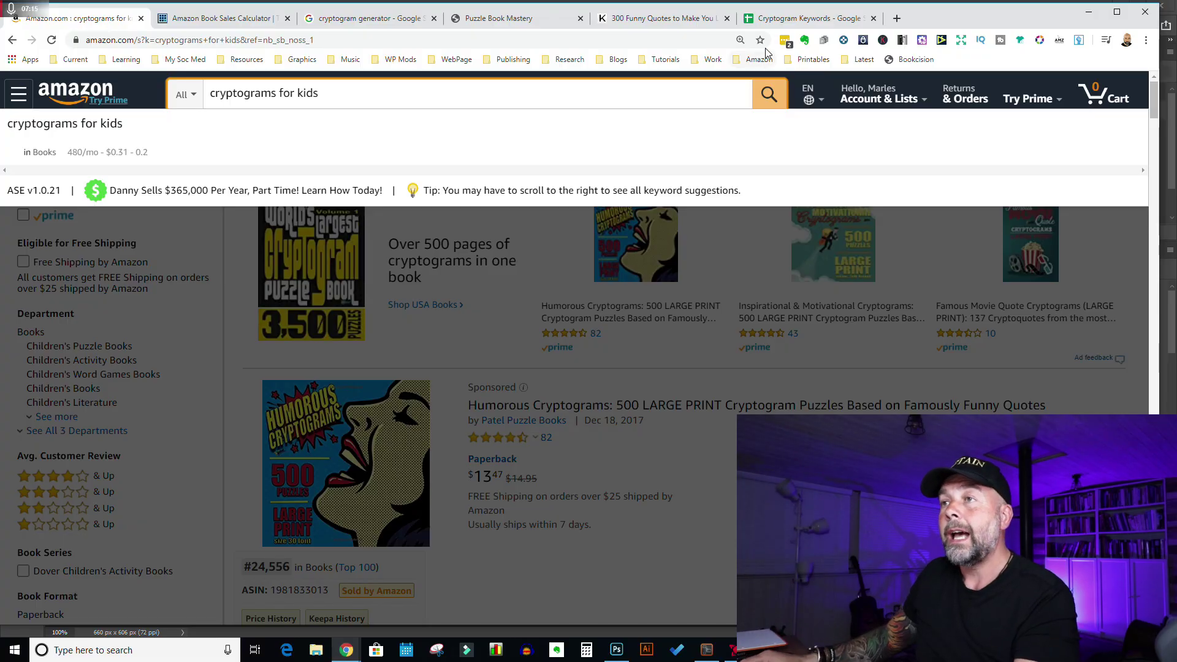
Switch to the Cryptogram Keywords spreadsheet in Google Sheets and look through the keyword column
click(797, 18)
drag(396, 572, 277, 573)
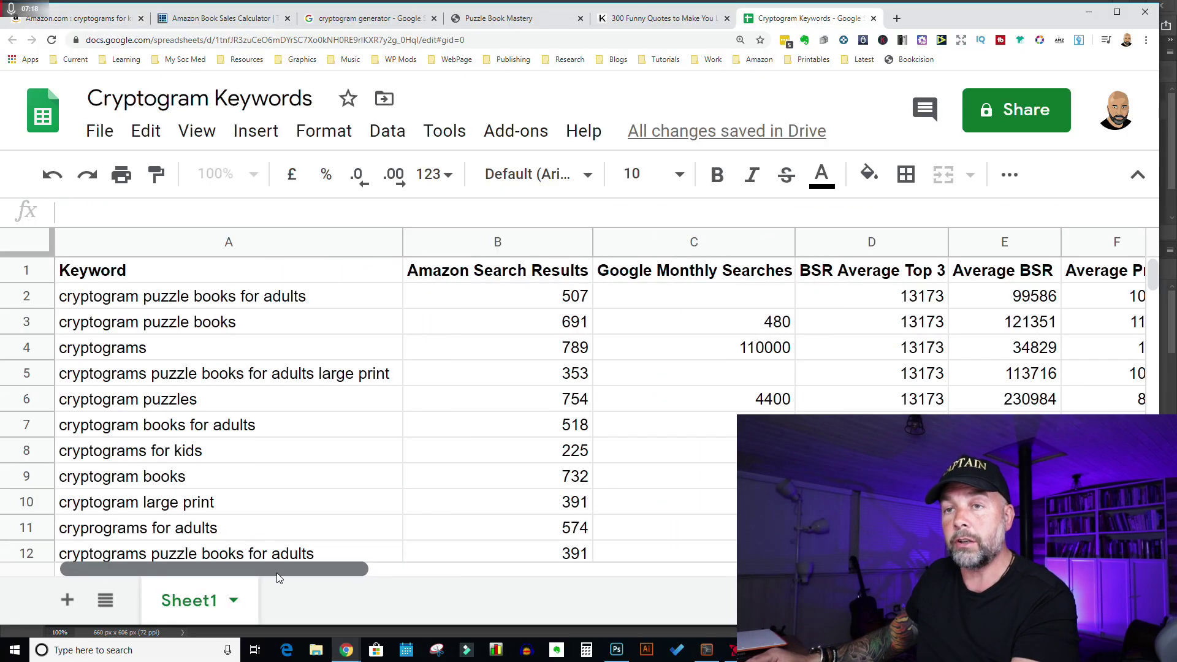
scroll(310, 482, down, 10)
scroll(313, 484, up, 3)
scroll(313, 485, up, 8)
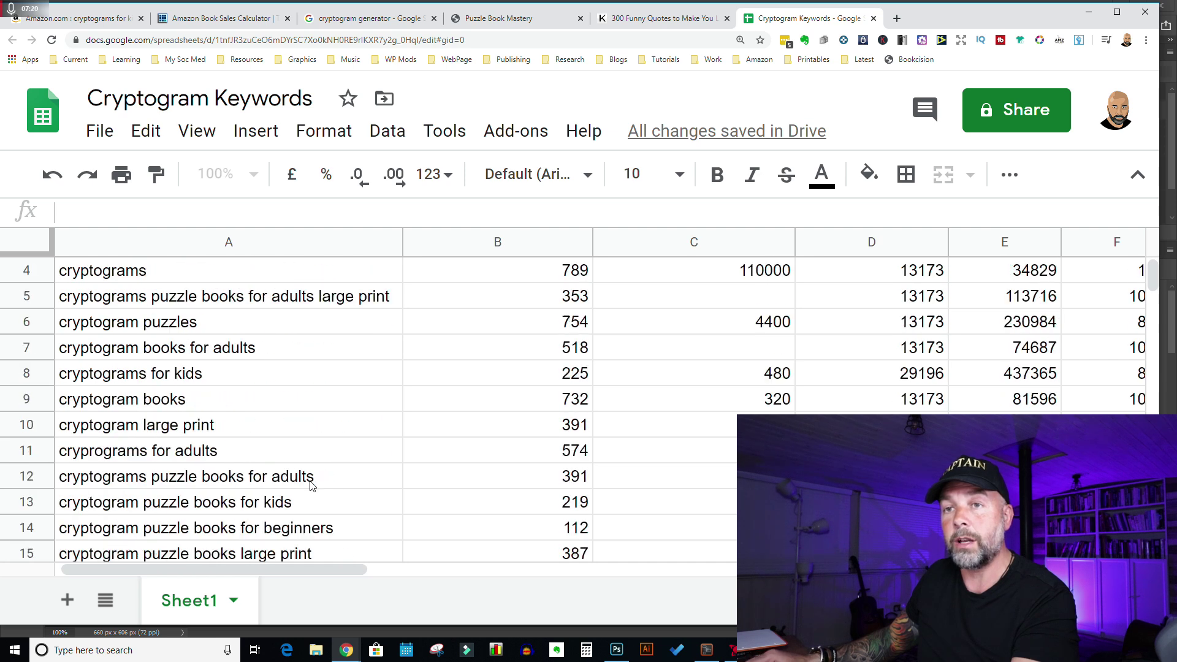
Compare the keywords' Amazon search results, Google monthly searches, average BSR and average price columns
drag(220, 570, 364, 577)
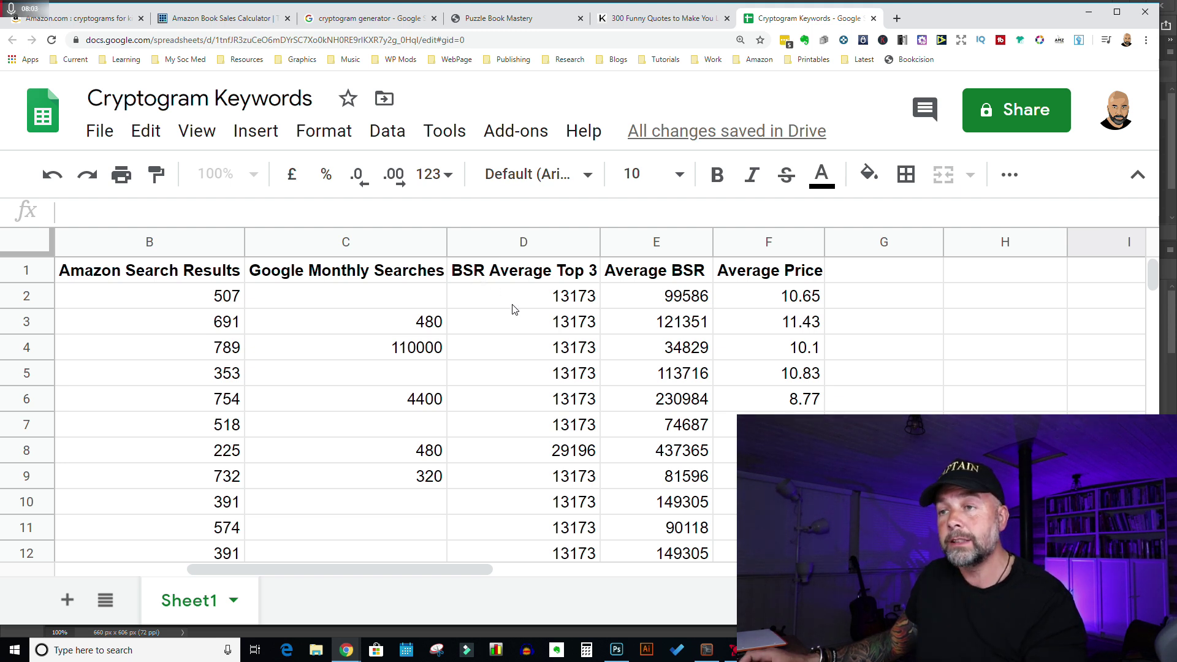
scroll(514, 309, down, 6)
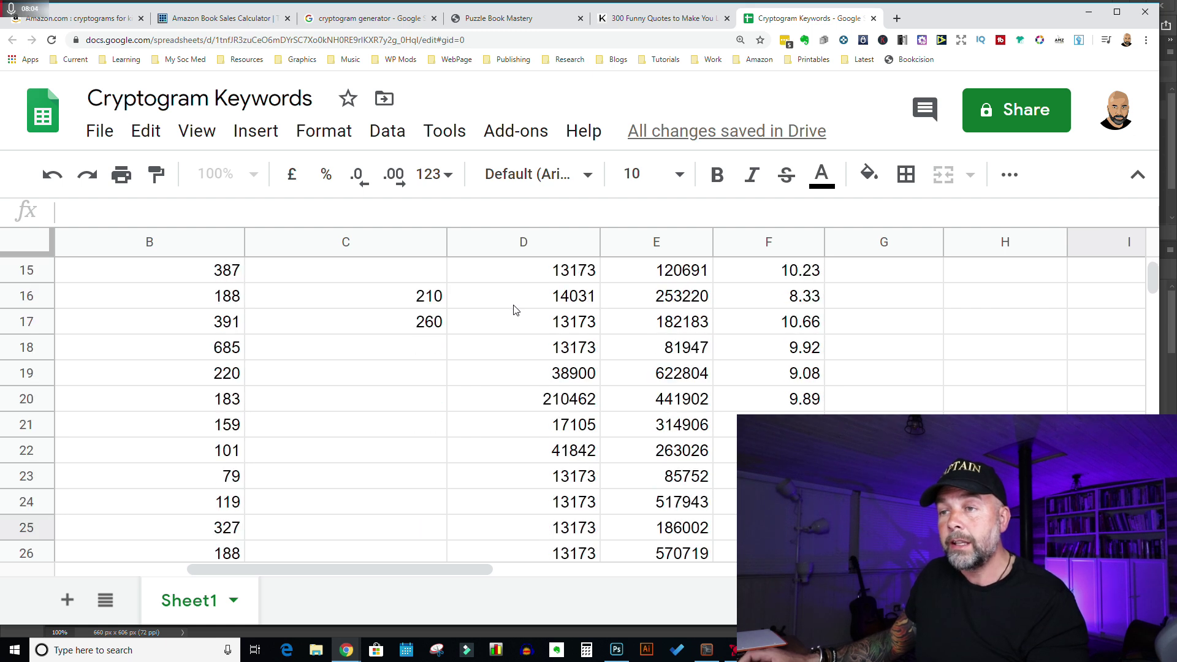
scroll(514, 310, down, 3)
scroll(568, 436, up, 7)
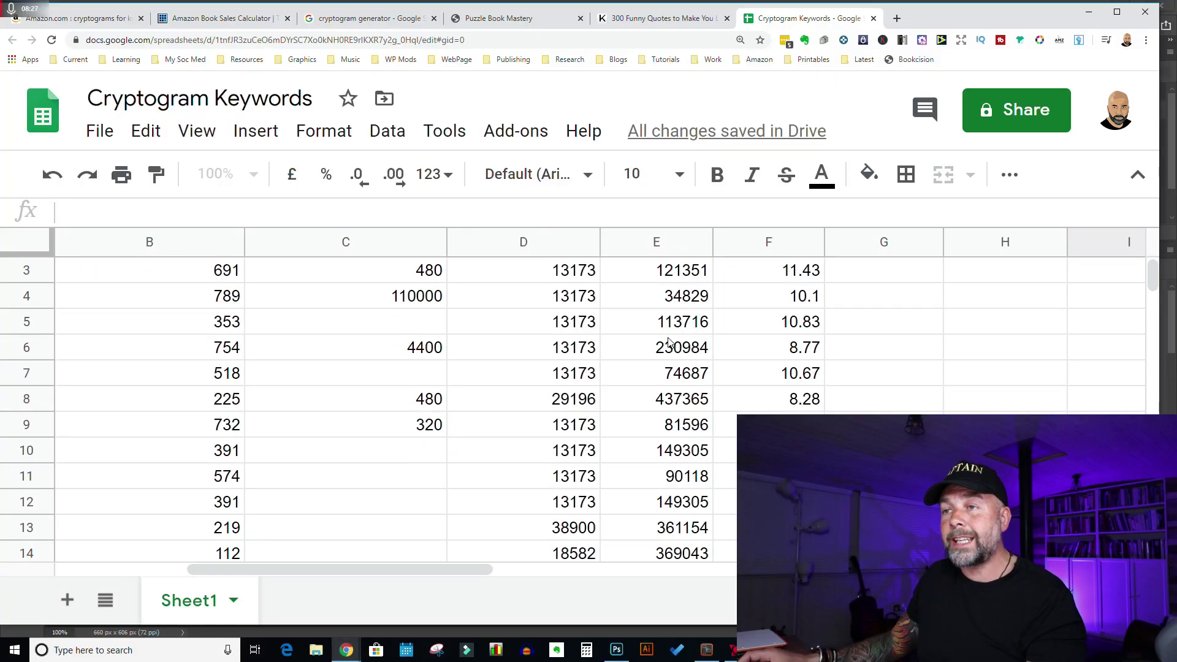
scroll(669, 341, up, 2)
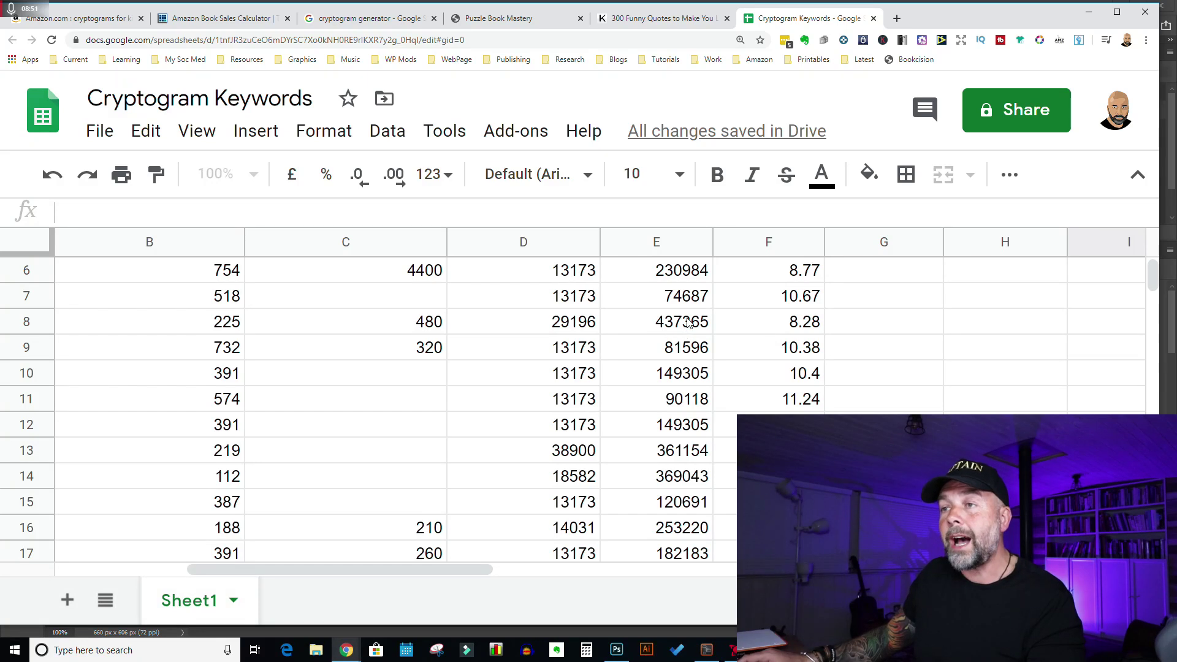
scroll(687, 316, up, 3)
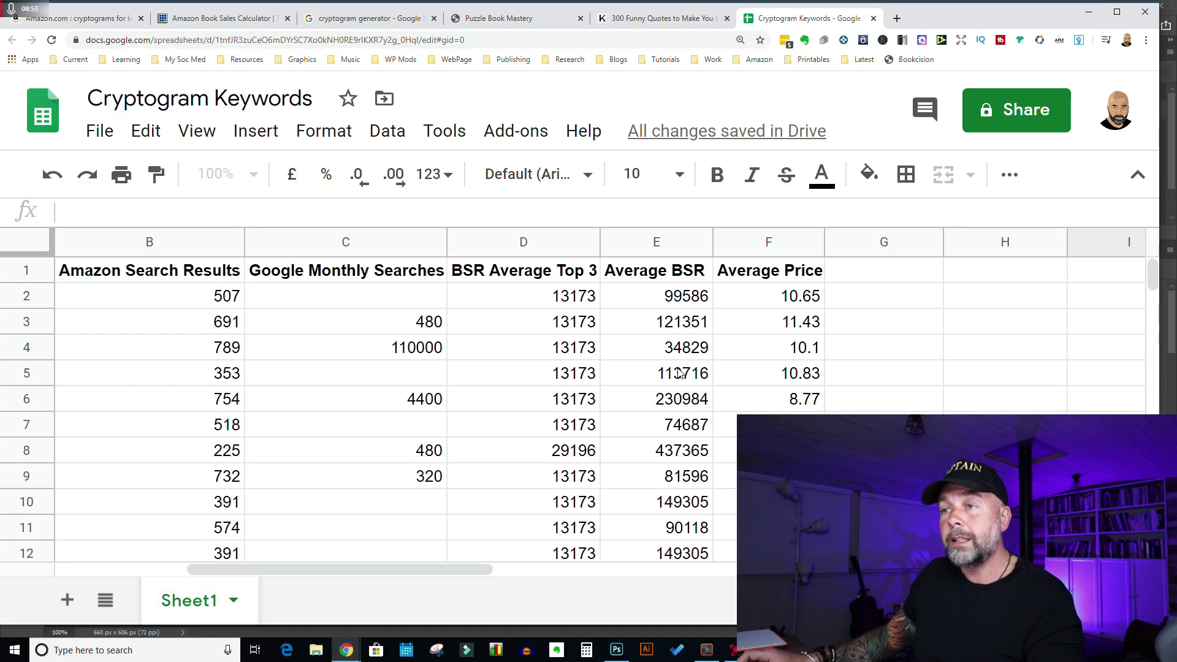
scroll(682, 375, down, 3)
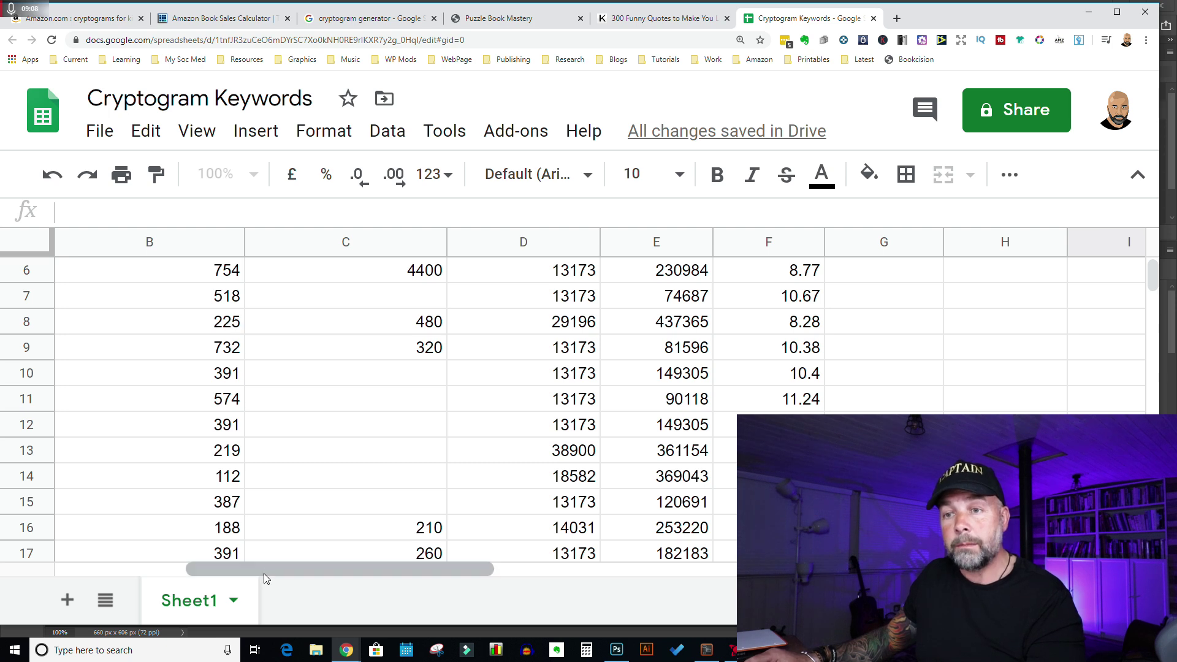
mouse_move(254, 567)
mouse_down()
mouse_move(169, 561)
mouse_move(261, 562)
mouse_up()
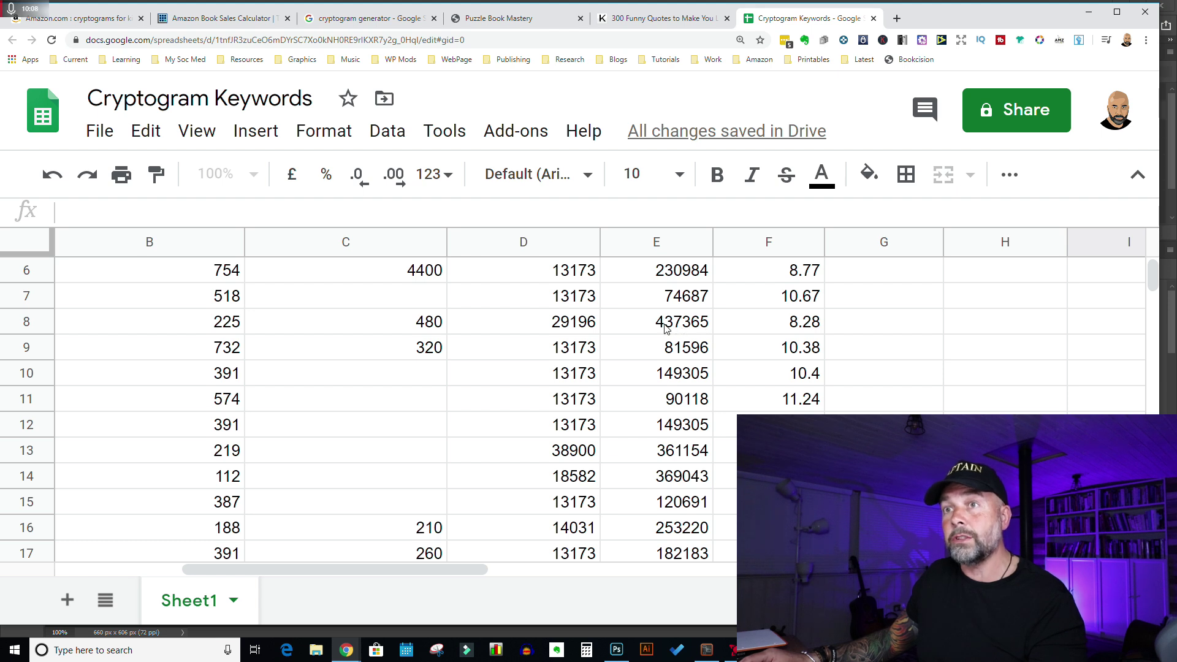
Switch to the Amazon Book Sales Calculator and calculate the estimated sales for a book with a BSR rank of 437000
click(244, 27)
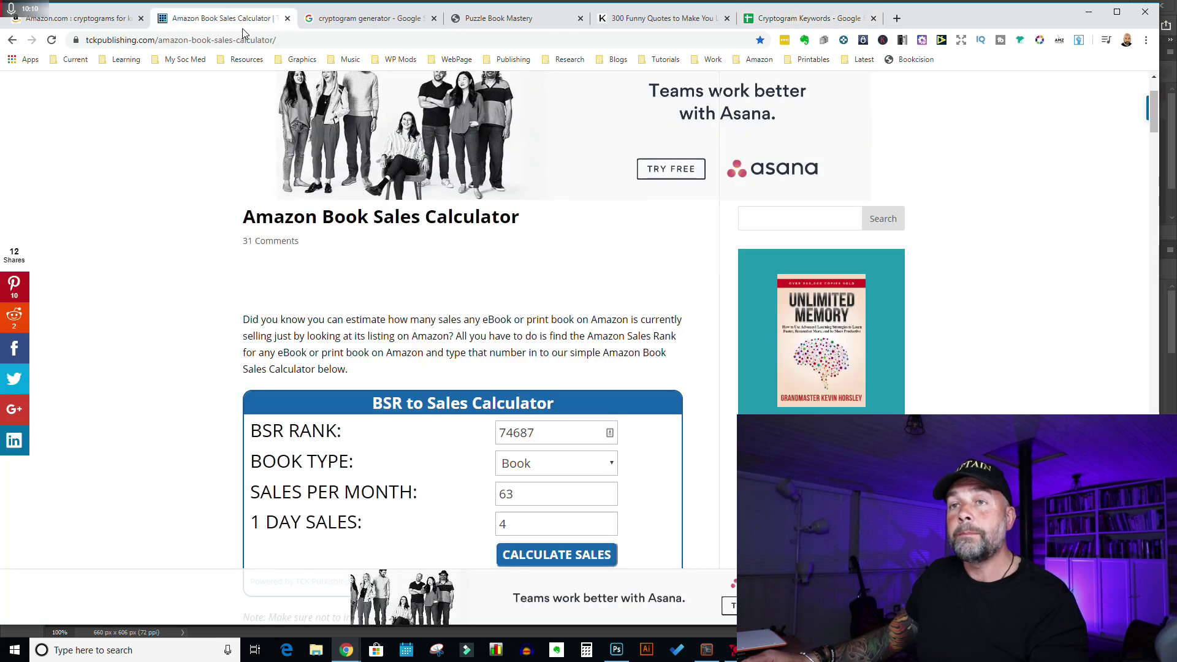
double_click(552, 430)
text(437)
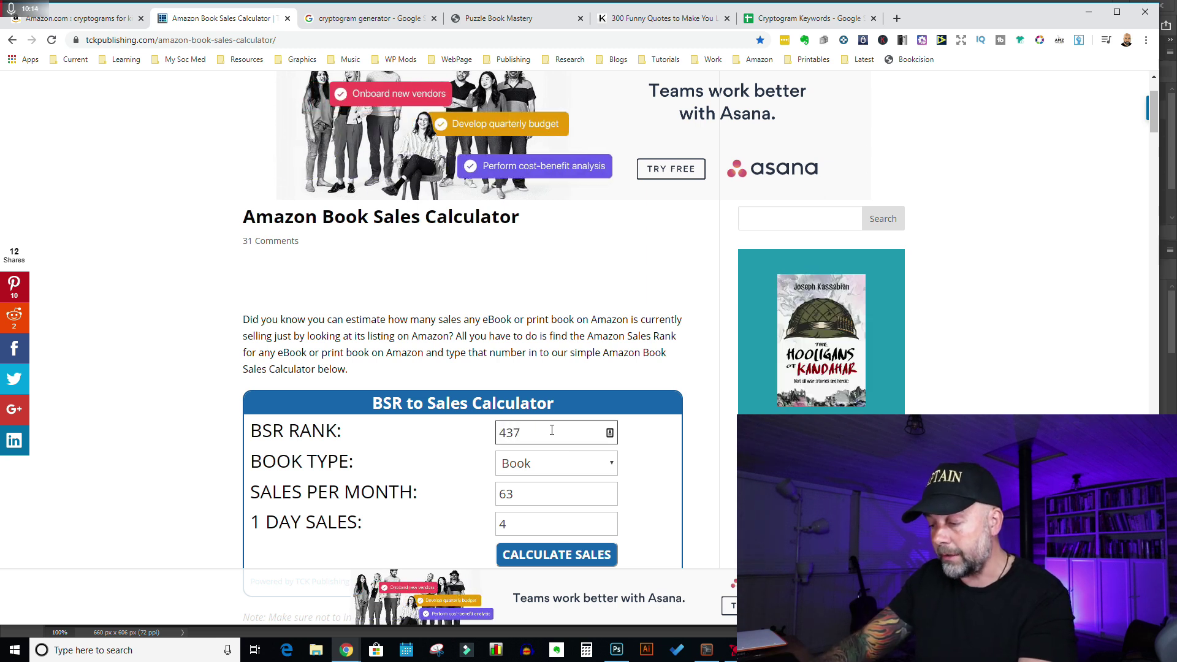
text(000)
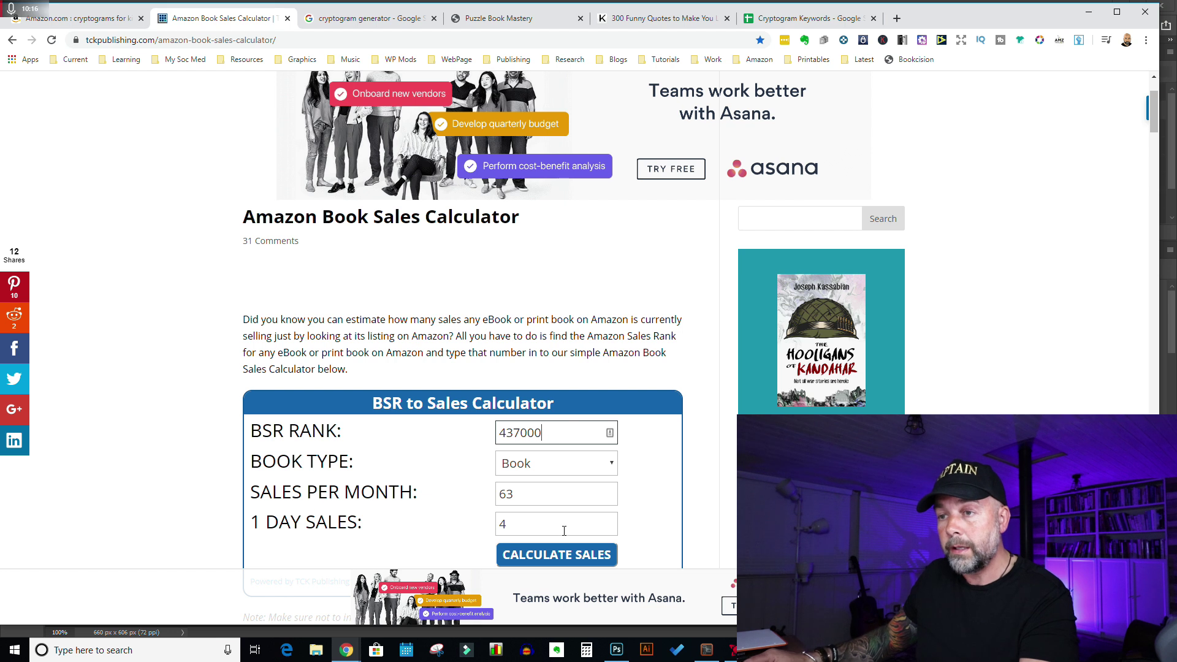
click(561, 555)
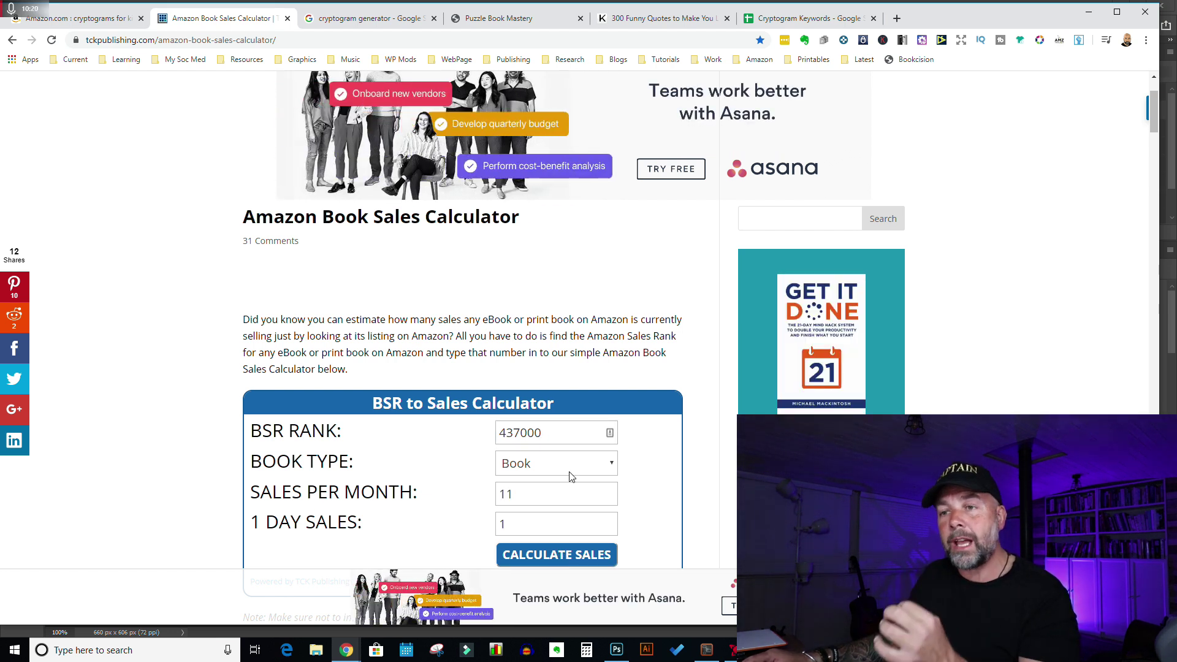
Return to the Cryptogram Keywords spreadsheet by way of the Amazon results and review the average price column
click(112, 17)
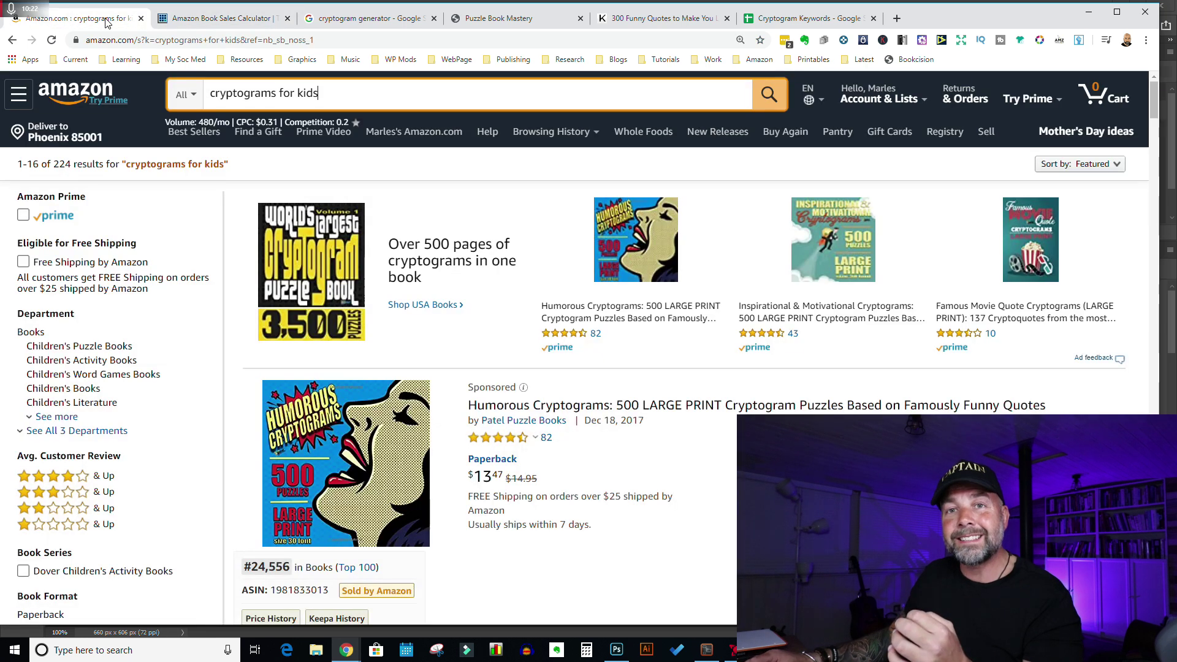
click(745, 21)
scroll(767, 302, up, 3)
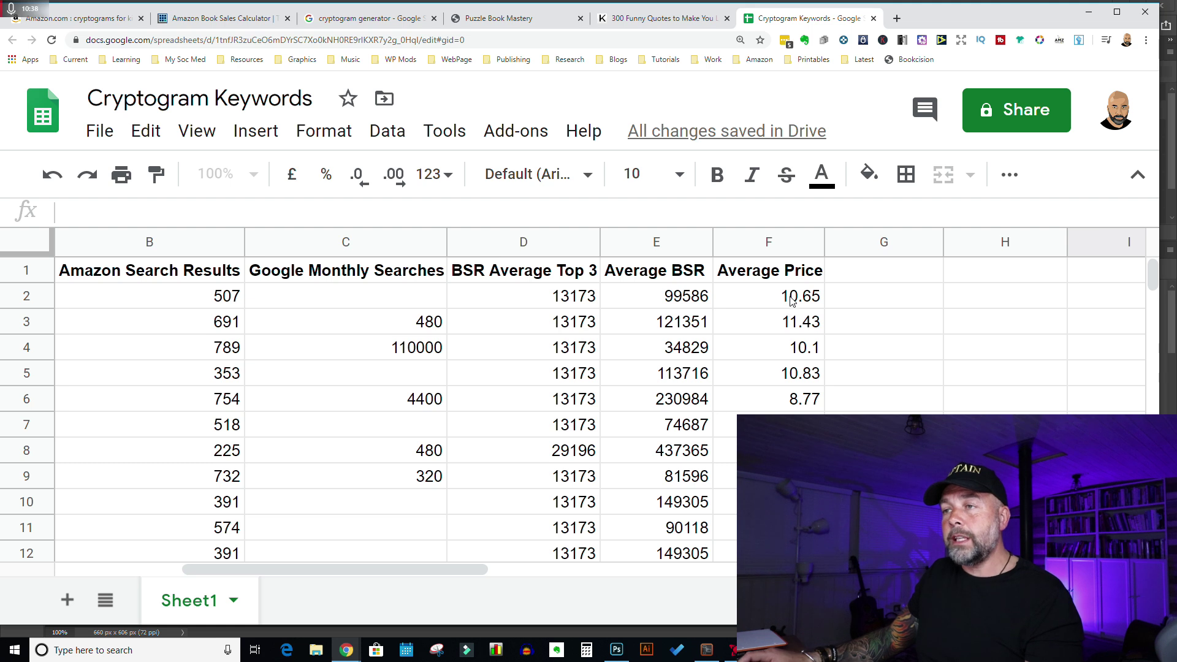
scroll(792, 324, down, 2)
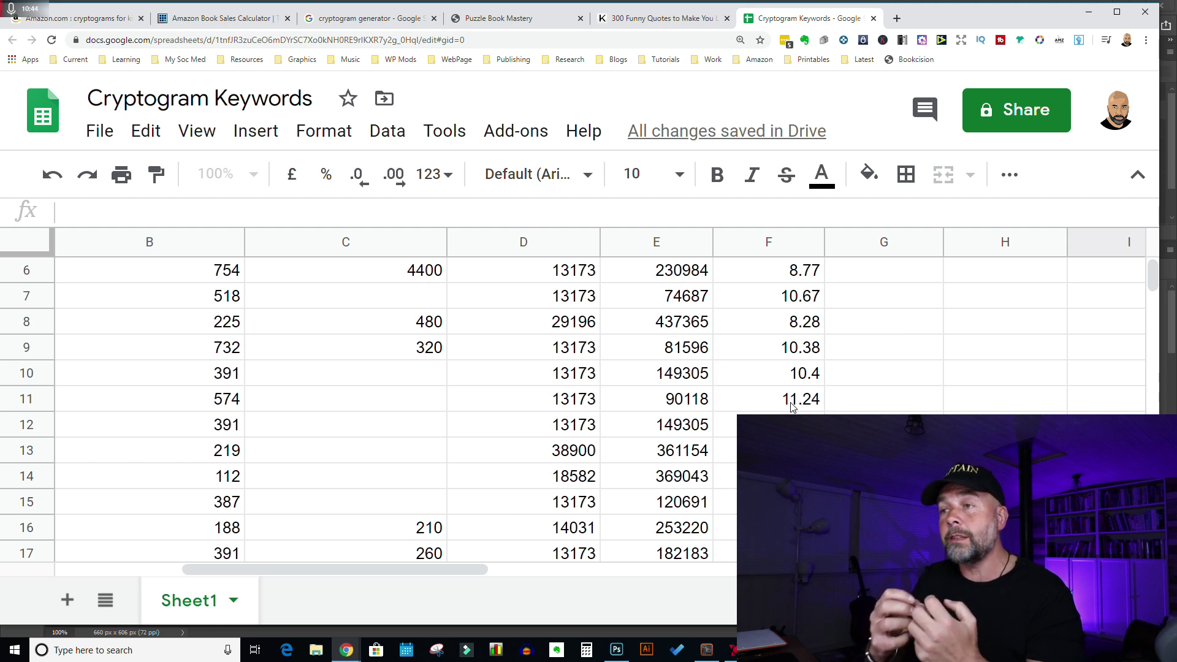
scroll(793, 408, up, 2)
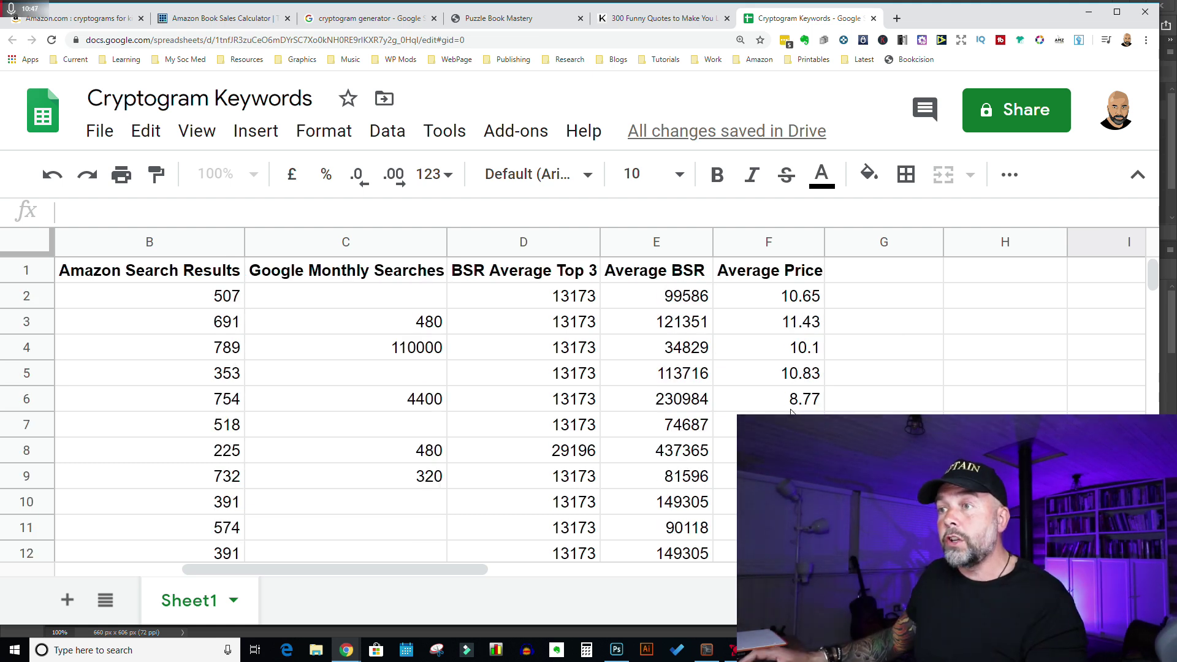
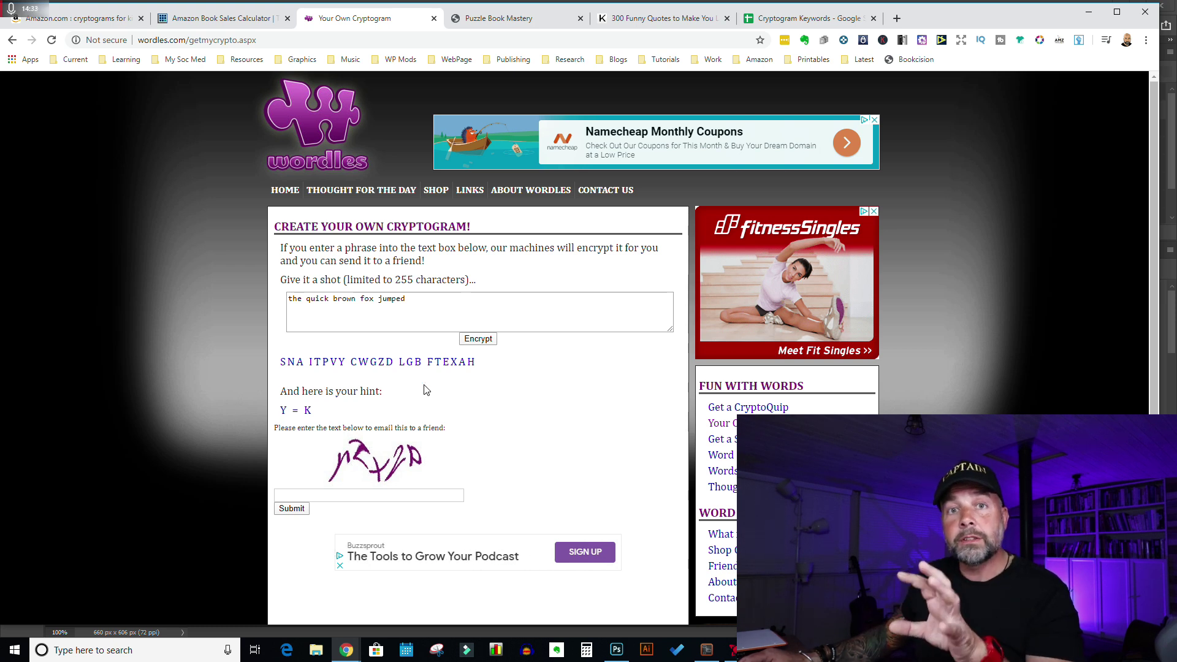
Look over the encrypted phrase on the Wordles cryptogram page and the puzzle options on the Puzzle Book Mastery page
scroll(460, 390, down, 2)
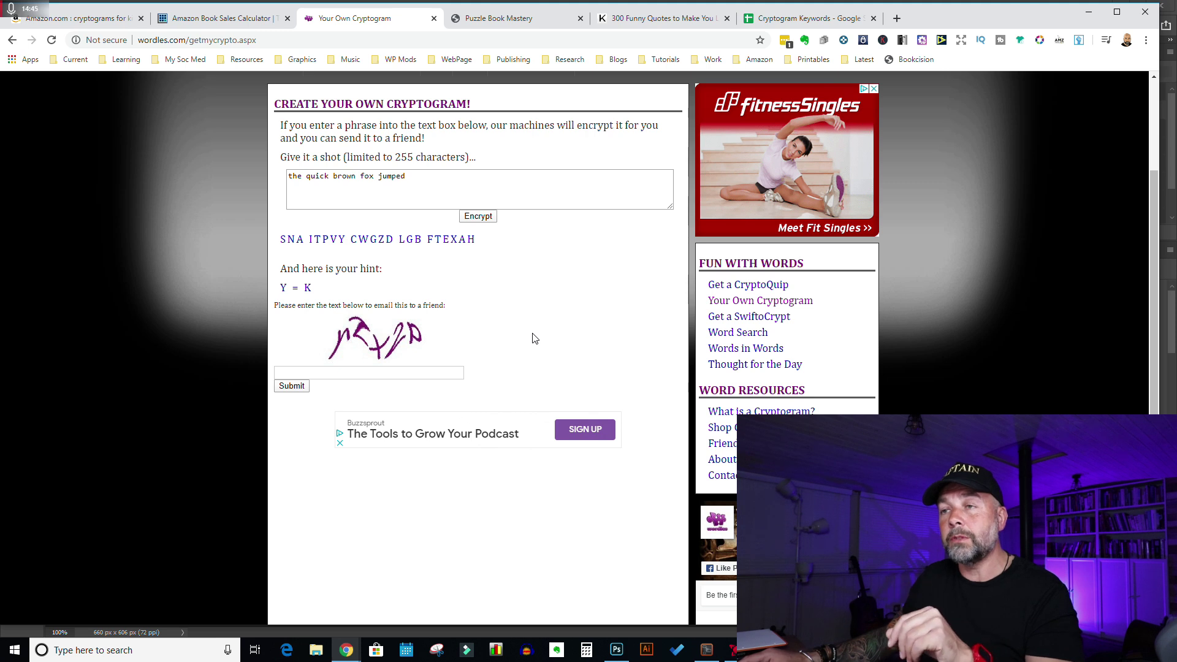
scroll(535, 339, up, 2)
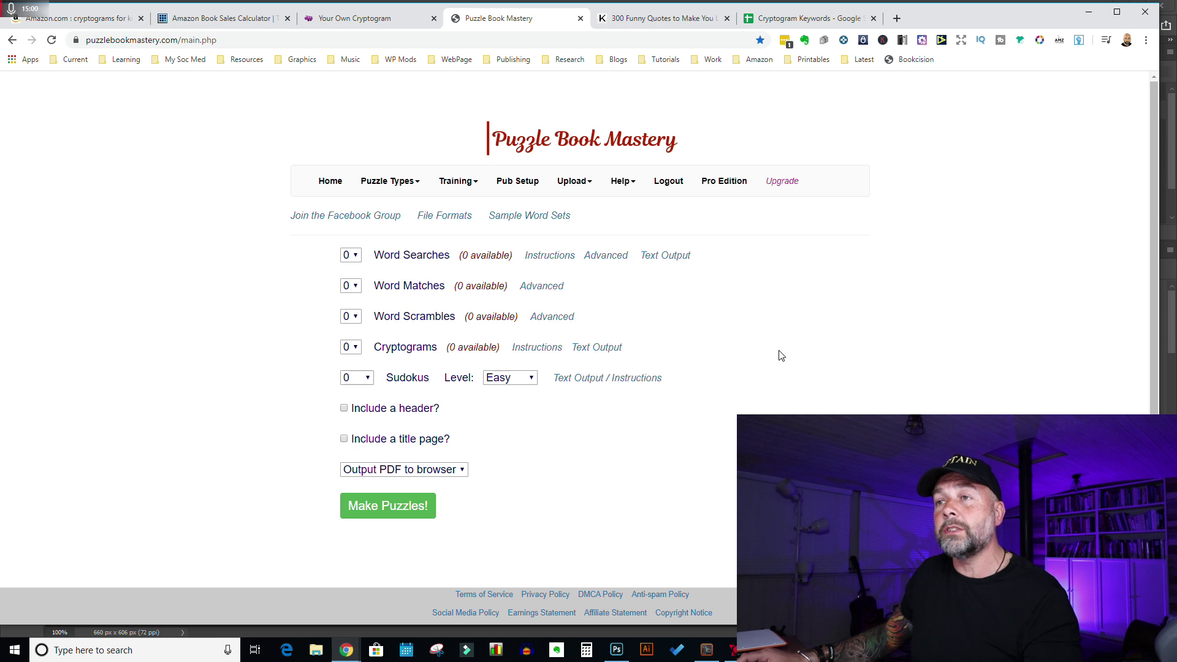
scroll(759, 368, down, 1)
scroll(761, 368, up, 1)
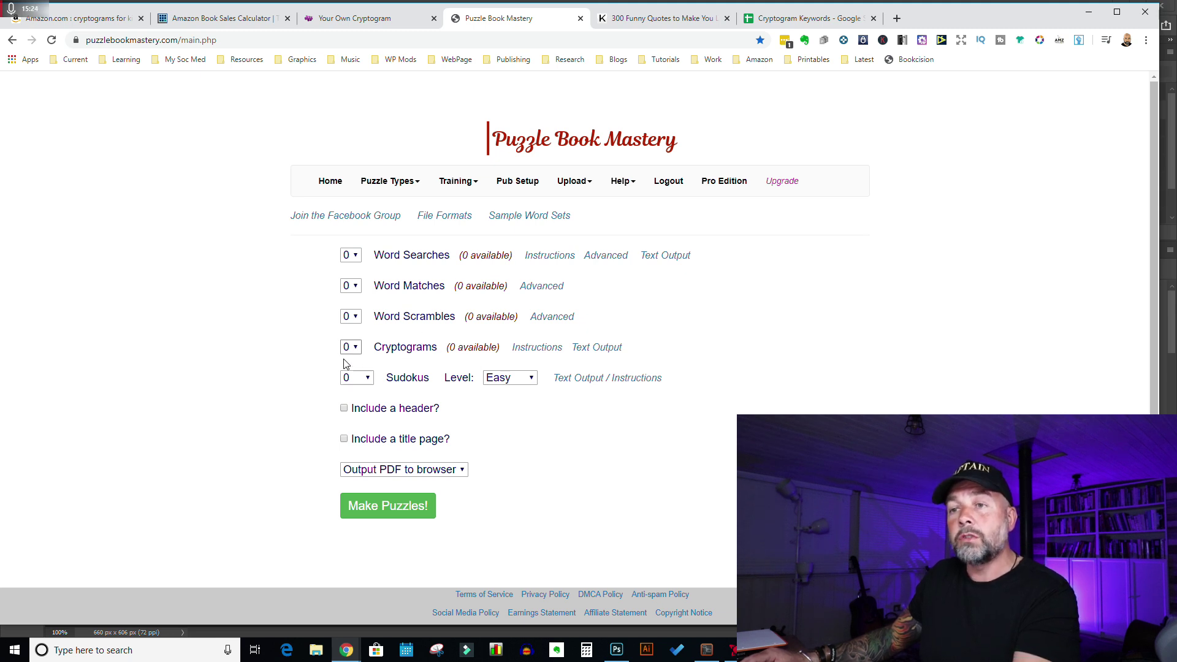
Open the cryptogram upload page in Puzzle Book Mastery and close the Random Quotes text file
click(584, 184)
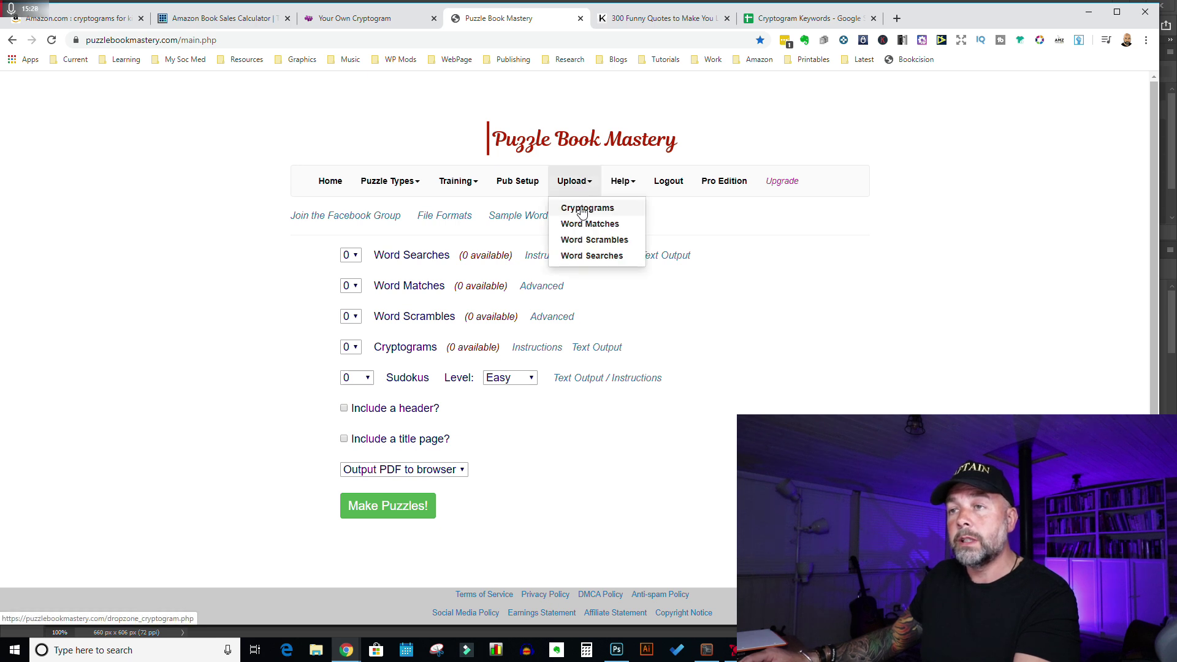
click(583, 209)
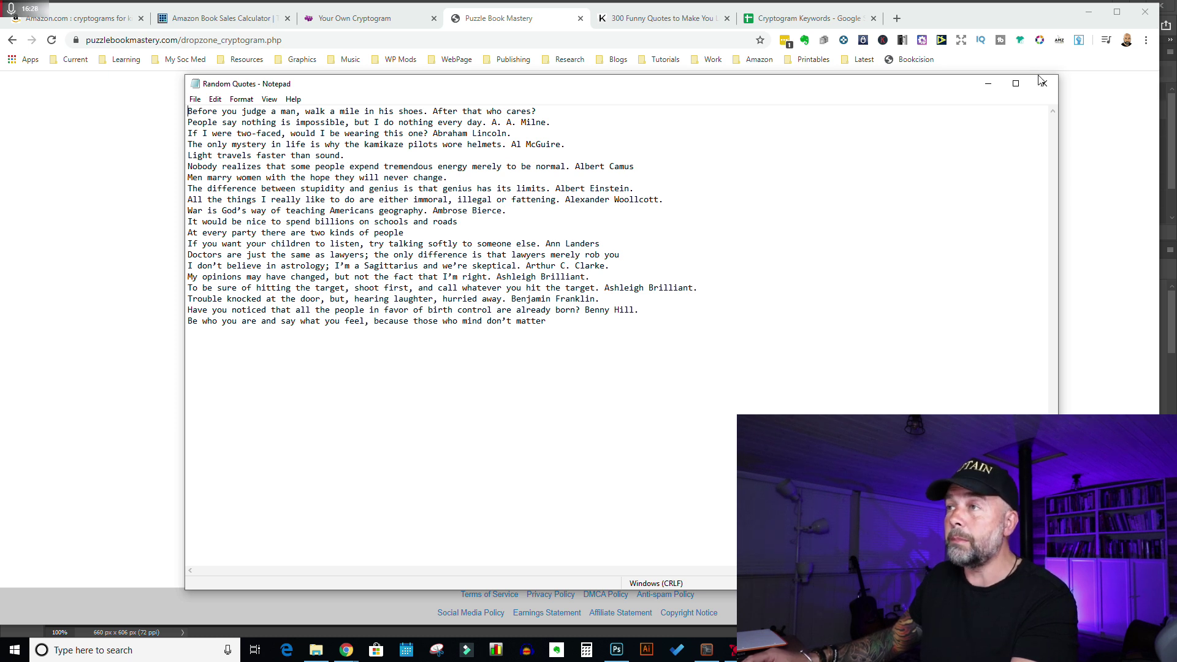
click(1045, 84)
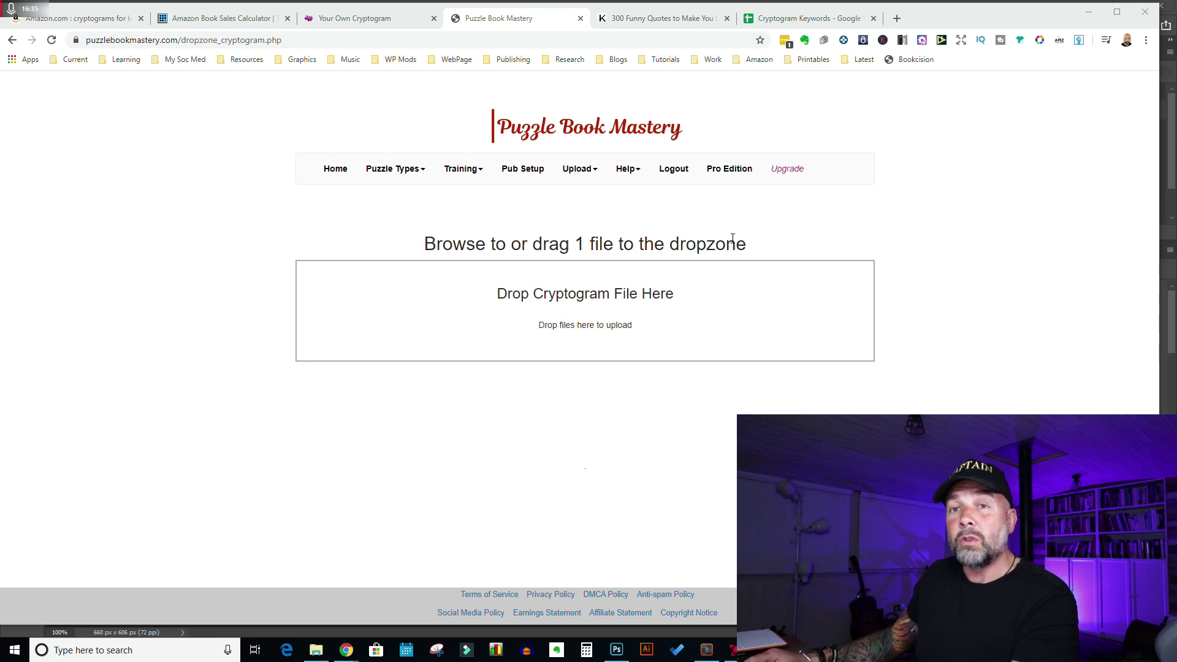
Check the "funny quotes" Google results and read through the 300 Funny Quotes page for short quotes suitable for cryptograms
click(656, 19)
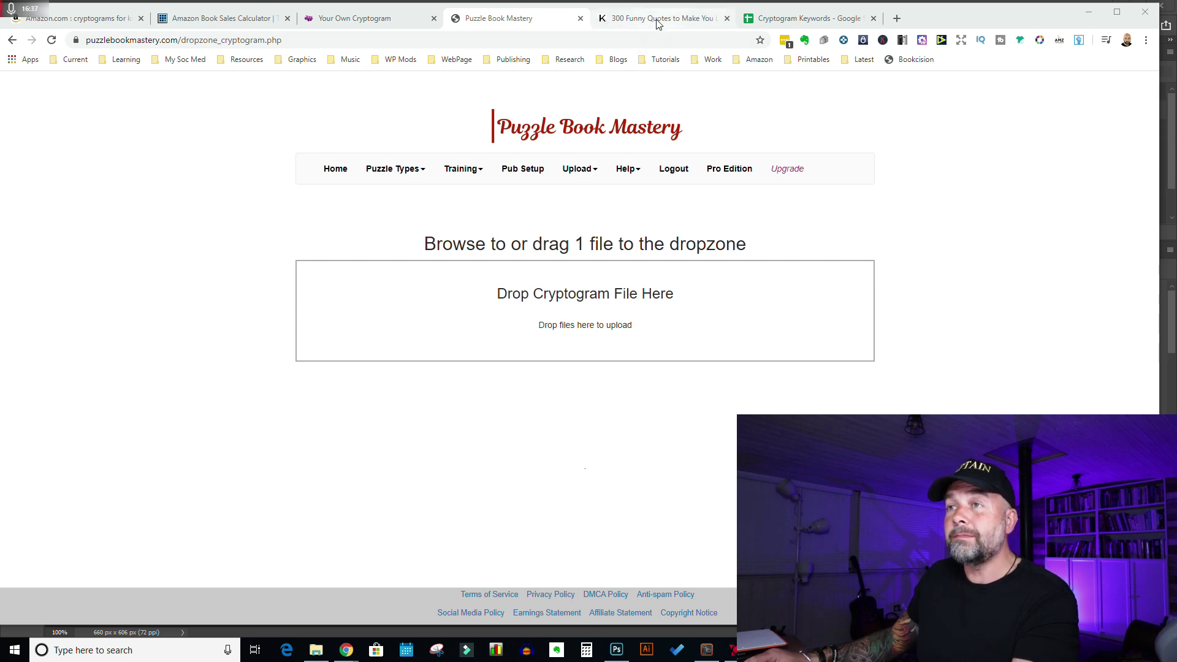
click(13, 40)
scroll(562, 252, up, 3)
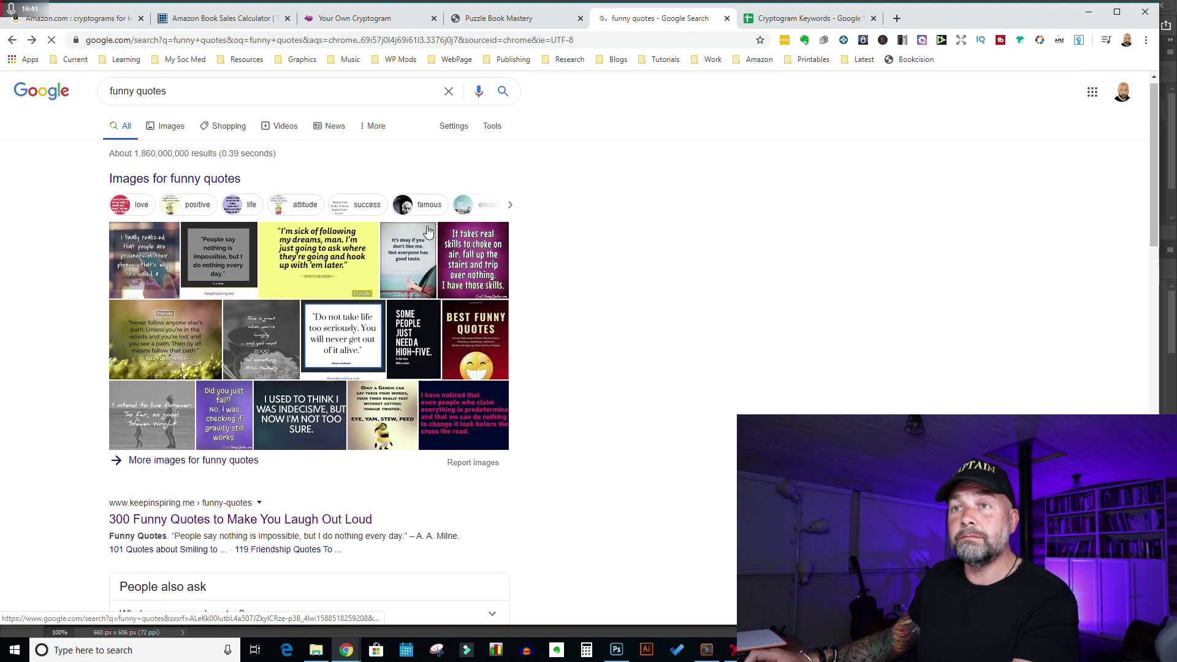
click(32, 43)
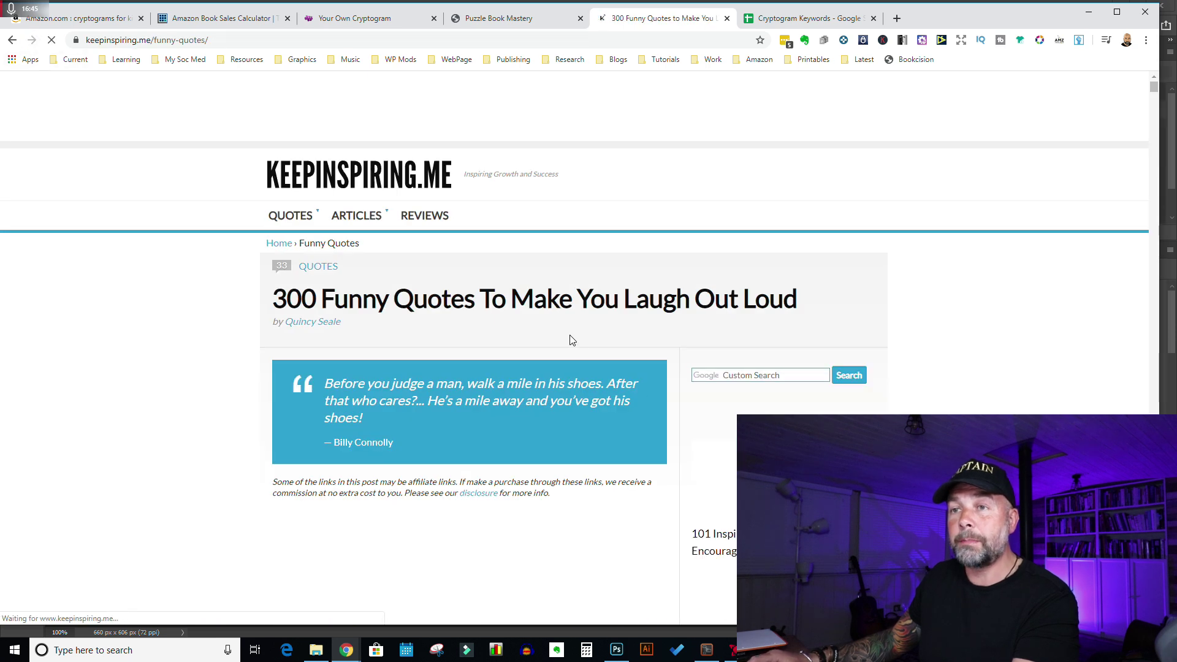
scroll(602, 341, down, 3)
scroll(602, 338, down, 8)
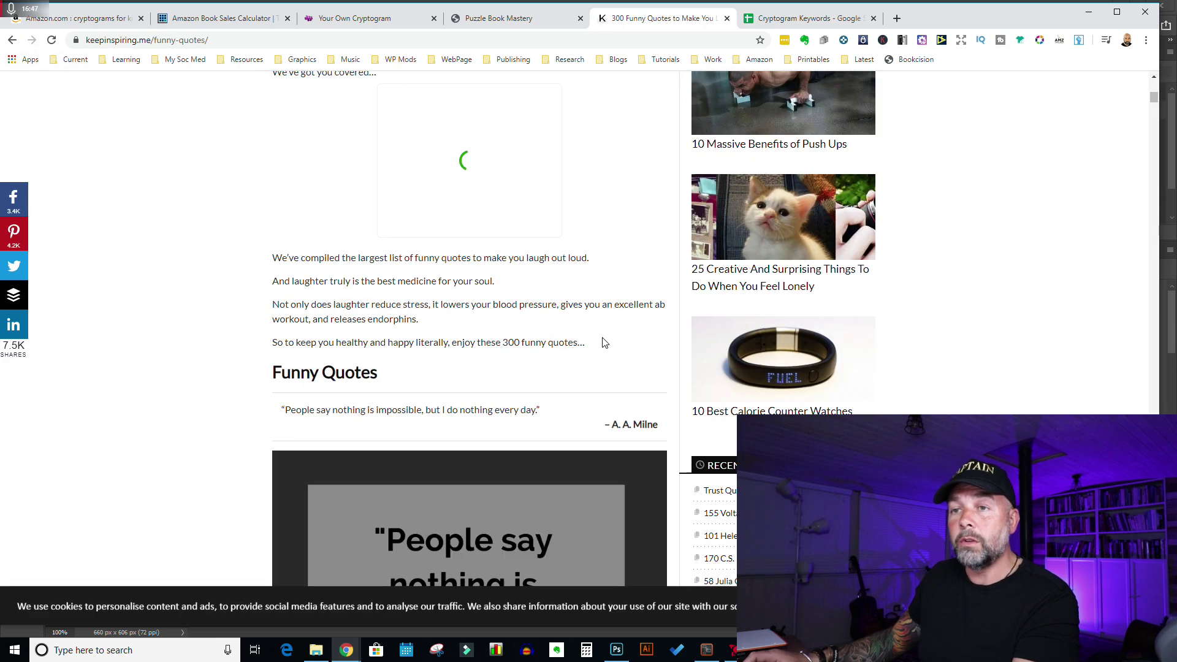
scroll(594, 339, down, 15)
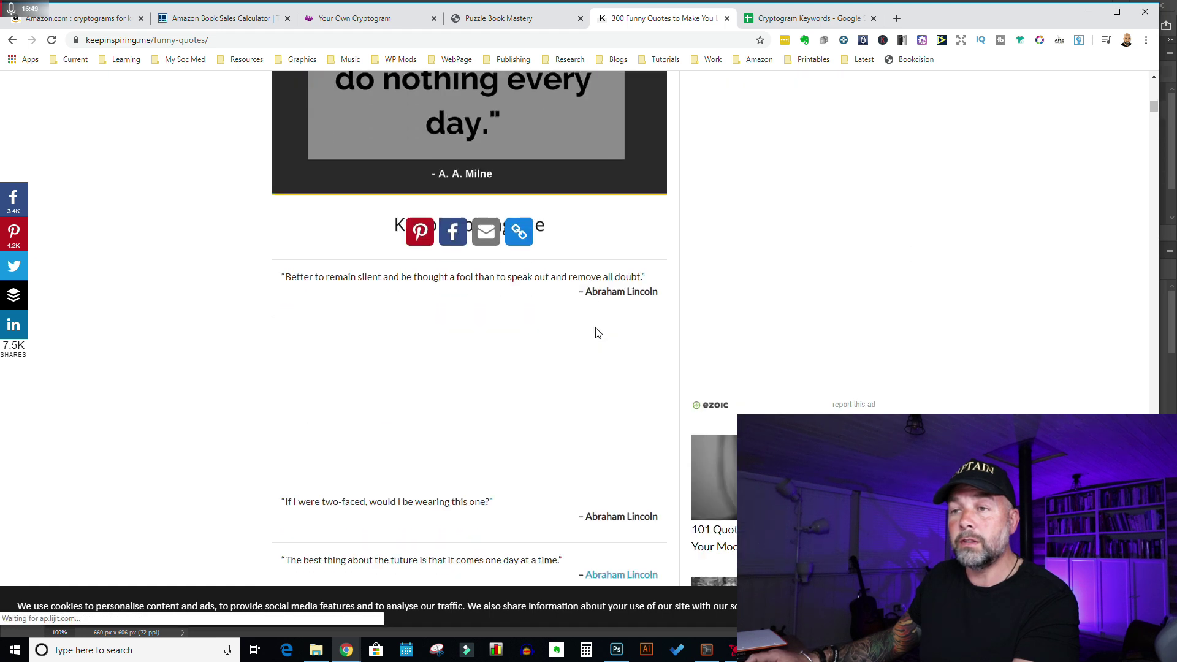
scroll(446, 212, down, 15)
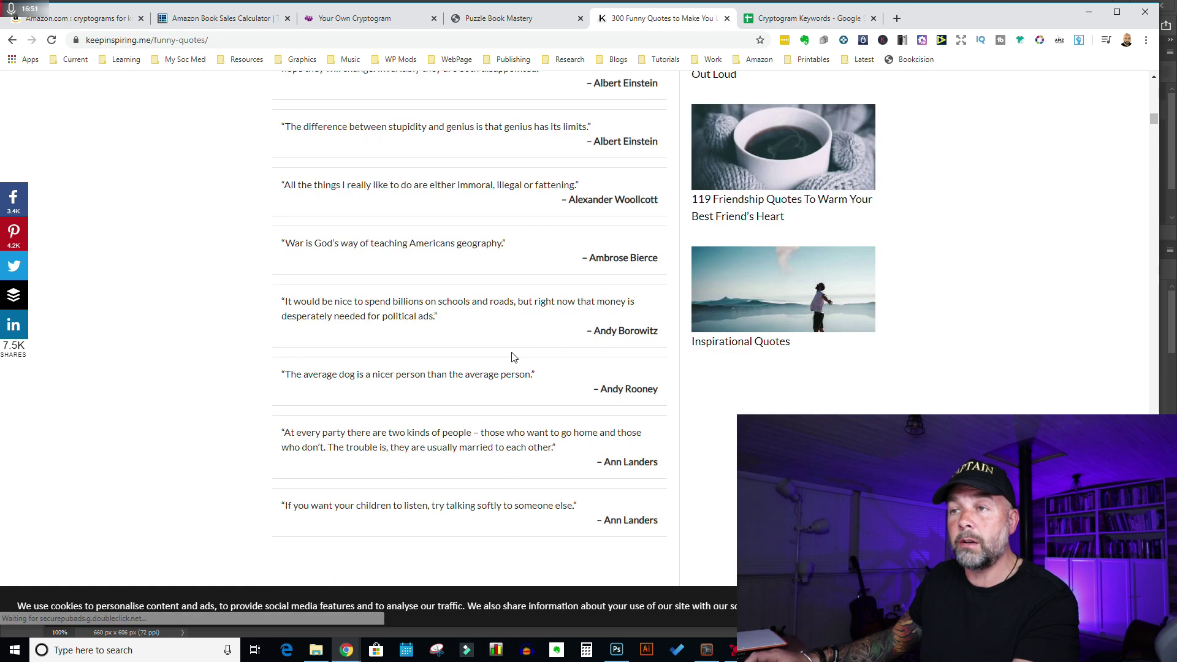
scroll(538, 274, down, 8)
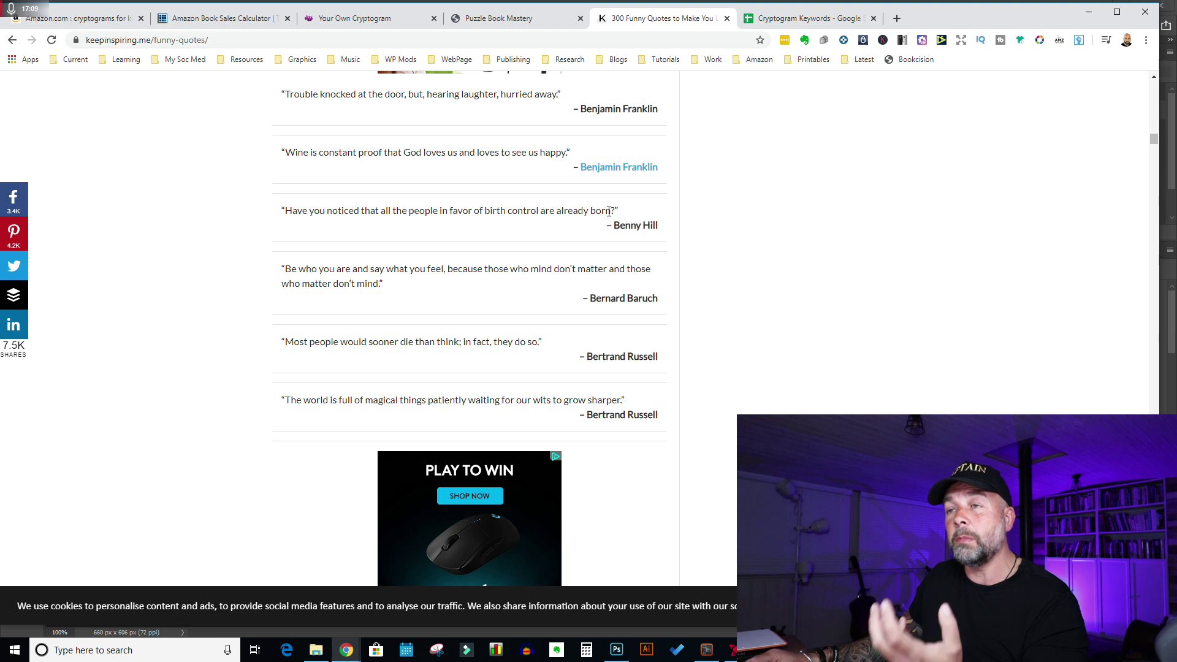
scroll(600, 318, down, 1)
scroll(601, 318, down, 15)
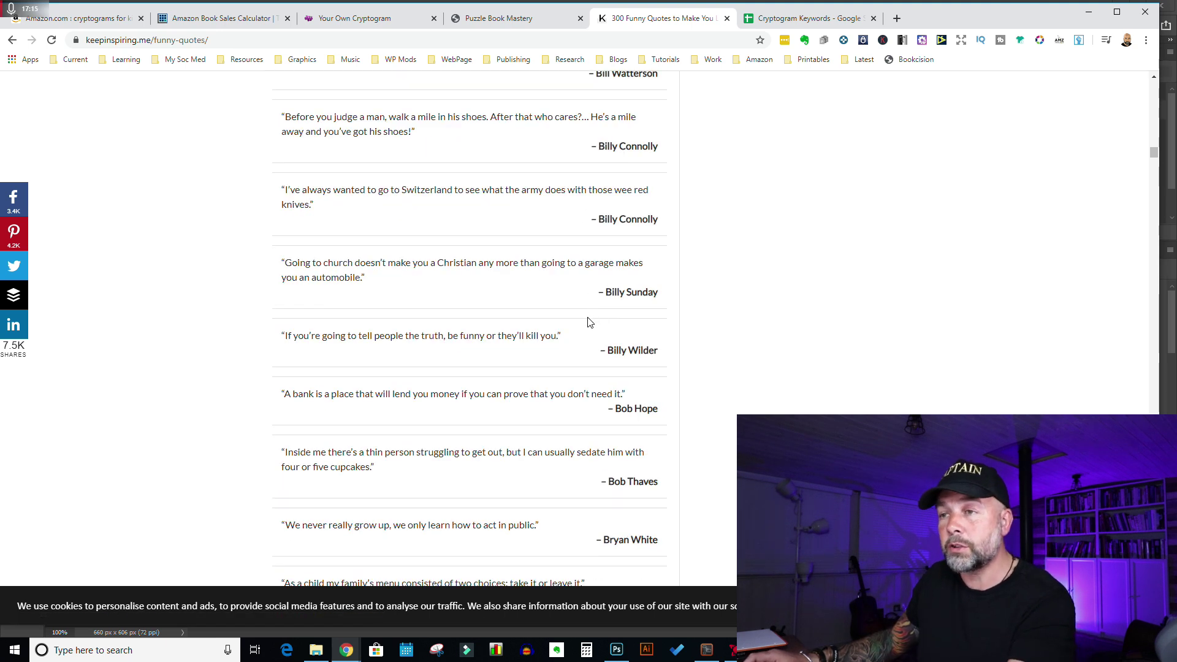
scroll(592, 322, down, 7)
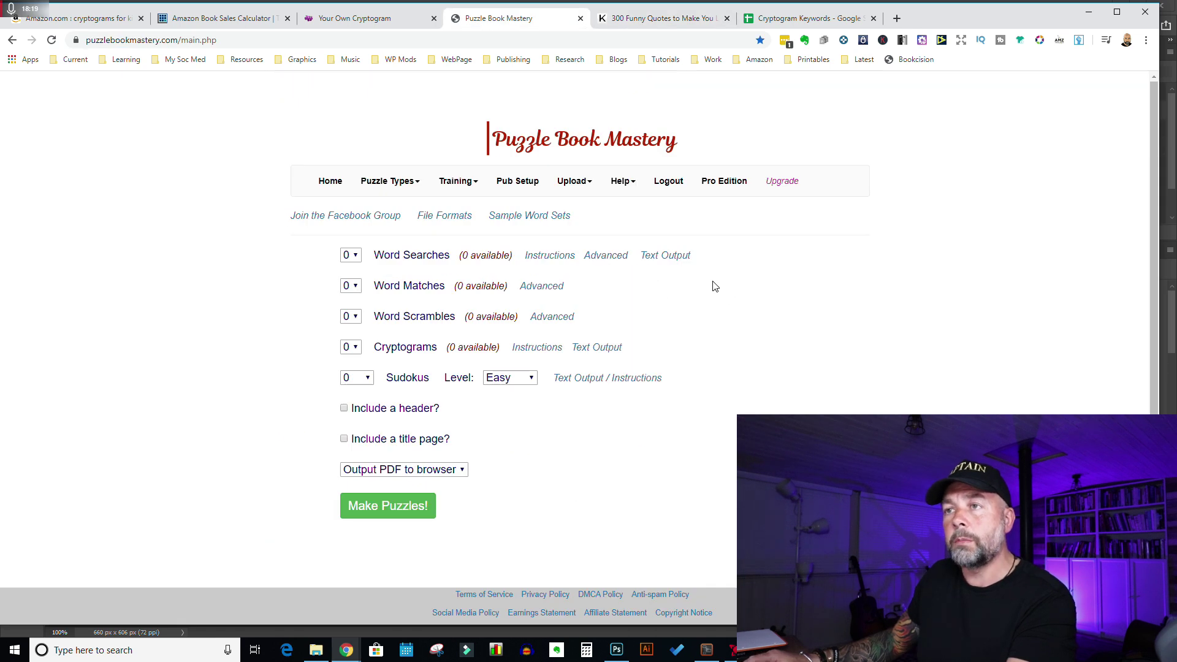
Upload the Random Quotes text file from the Documents folder as the cryptogram source in Puzzle Book Mastery
click(590, 182)
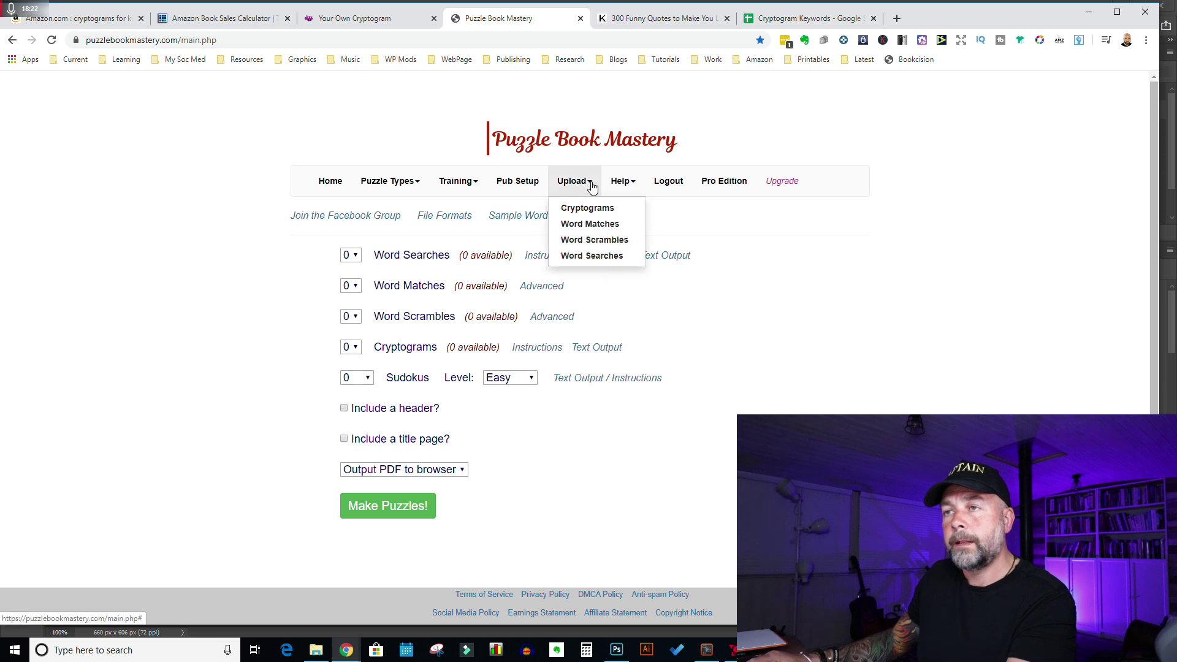
click(571, 210)
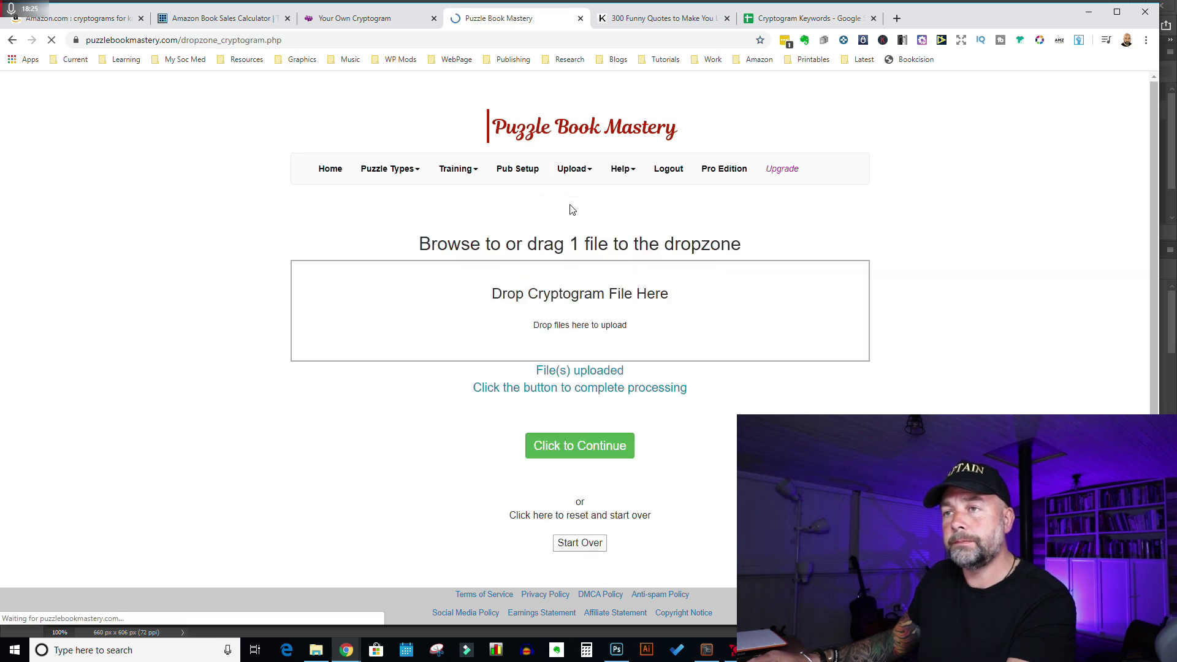
click(563, 330)
double_click(131, 167)
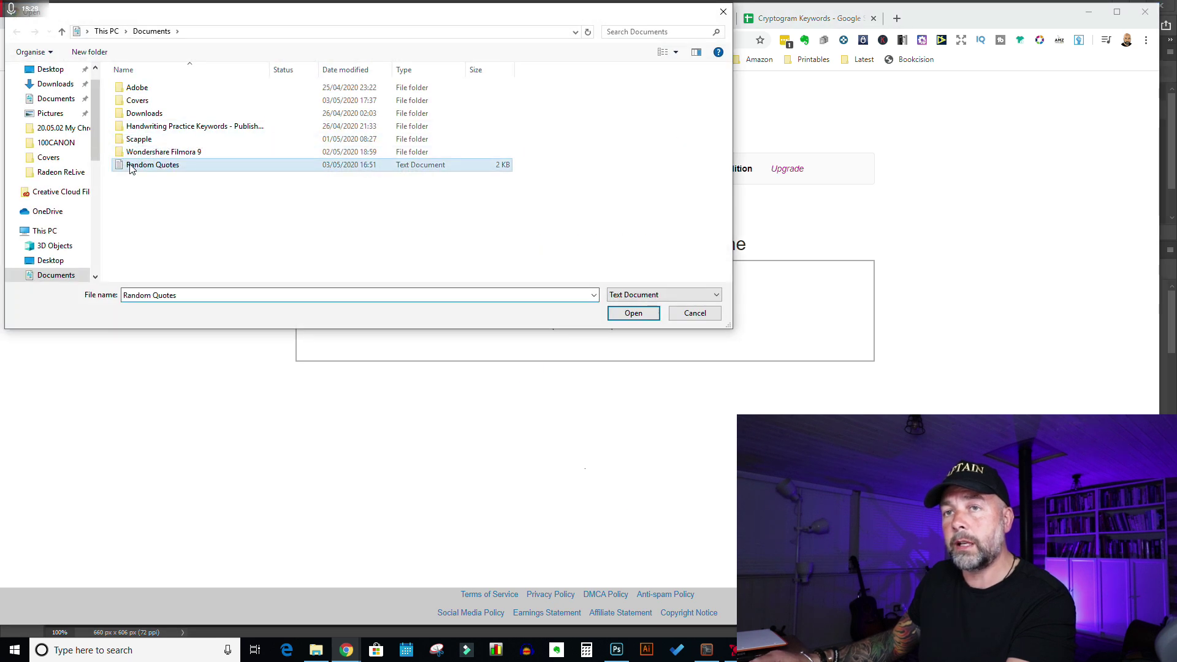
click(606, 317)
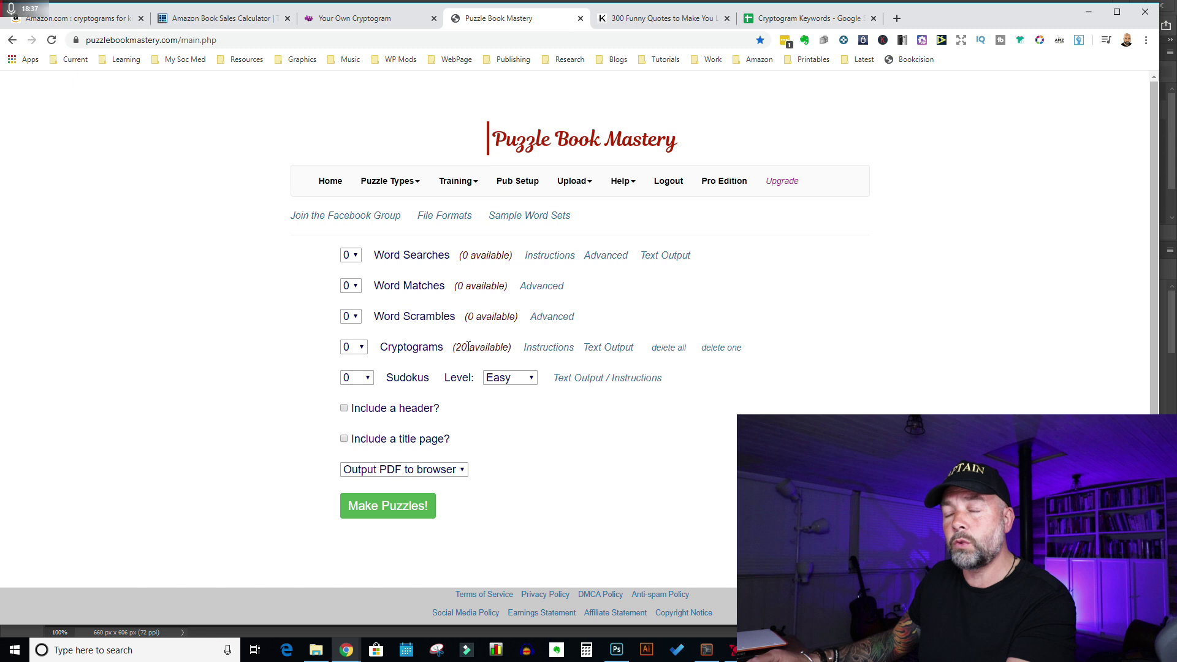
Generate 20 cryptograms with the output set to a PDF in the browser, and look over the first puzzles
click(360, 347)
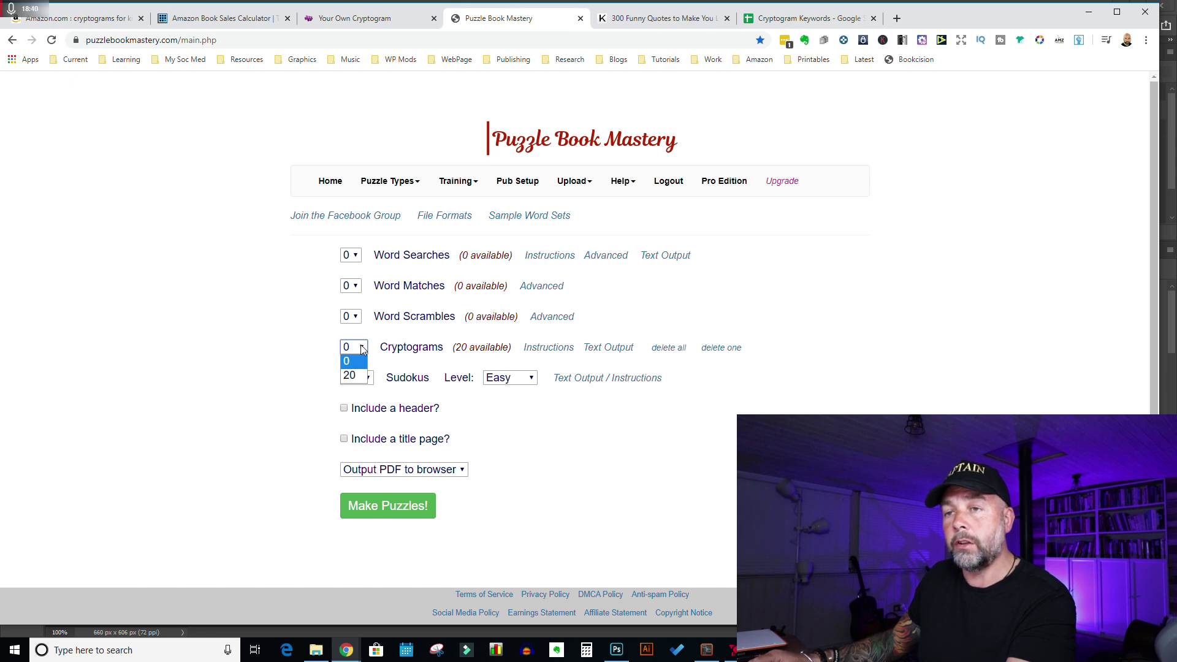
click(357, 376)
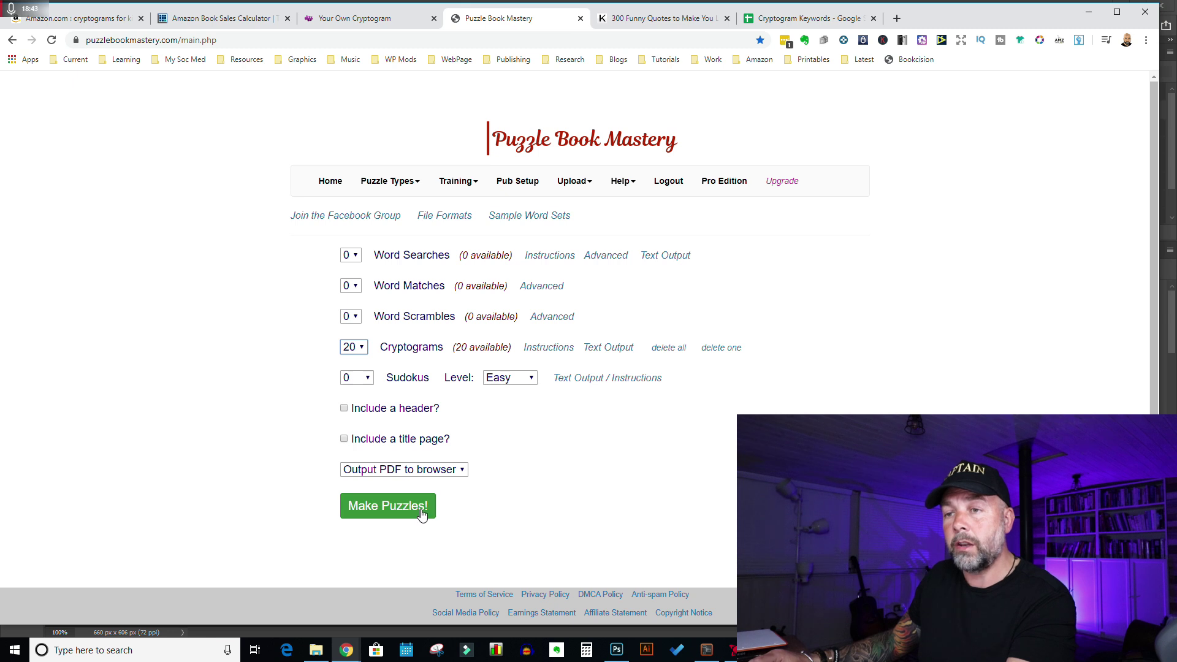
click(462, 471)
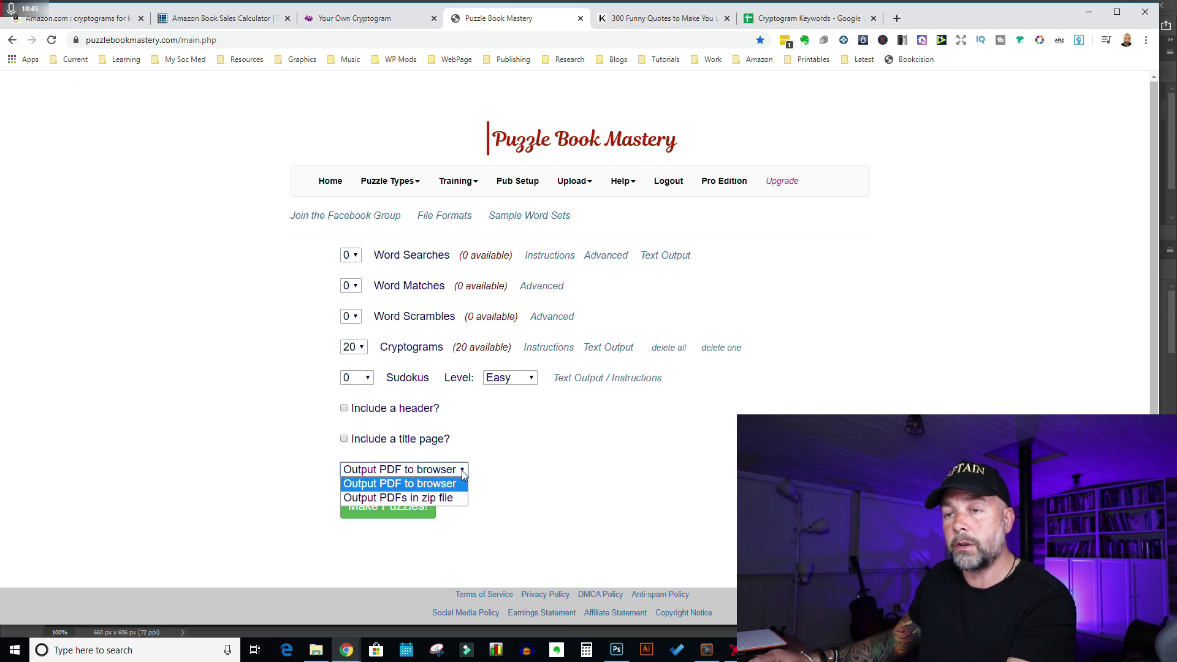
click(463, 474)
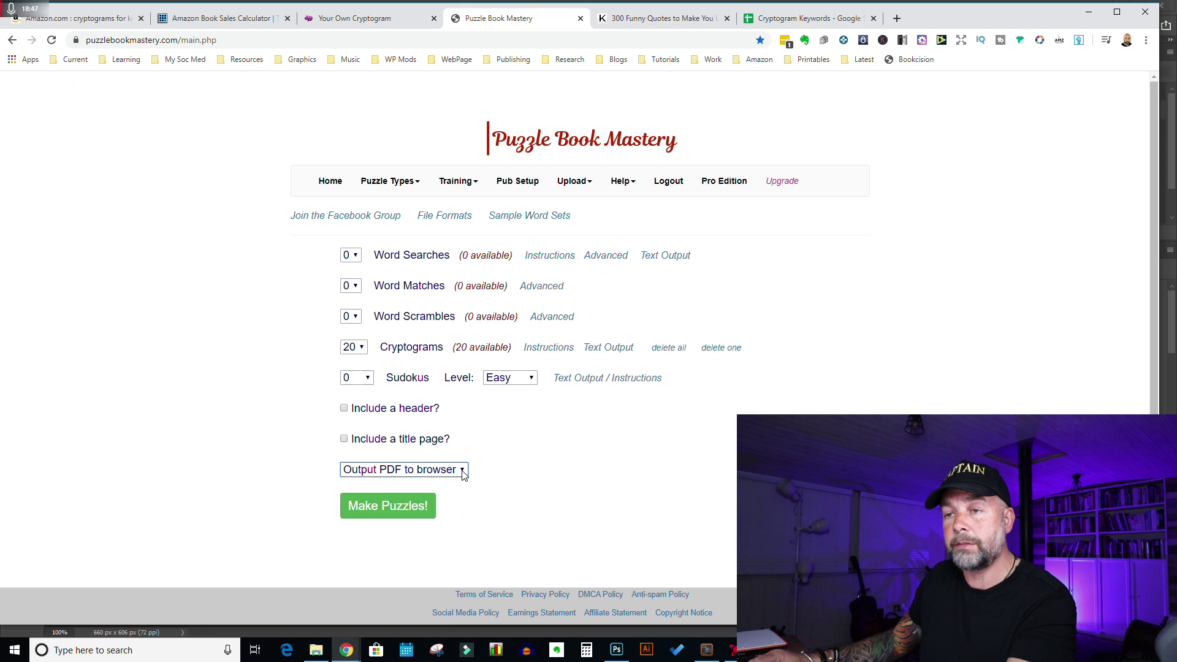
click(463, 474)
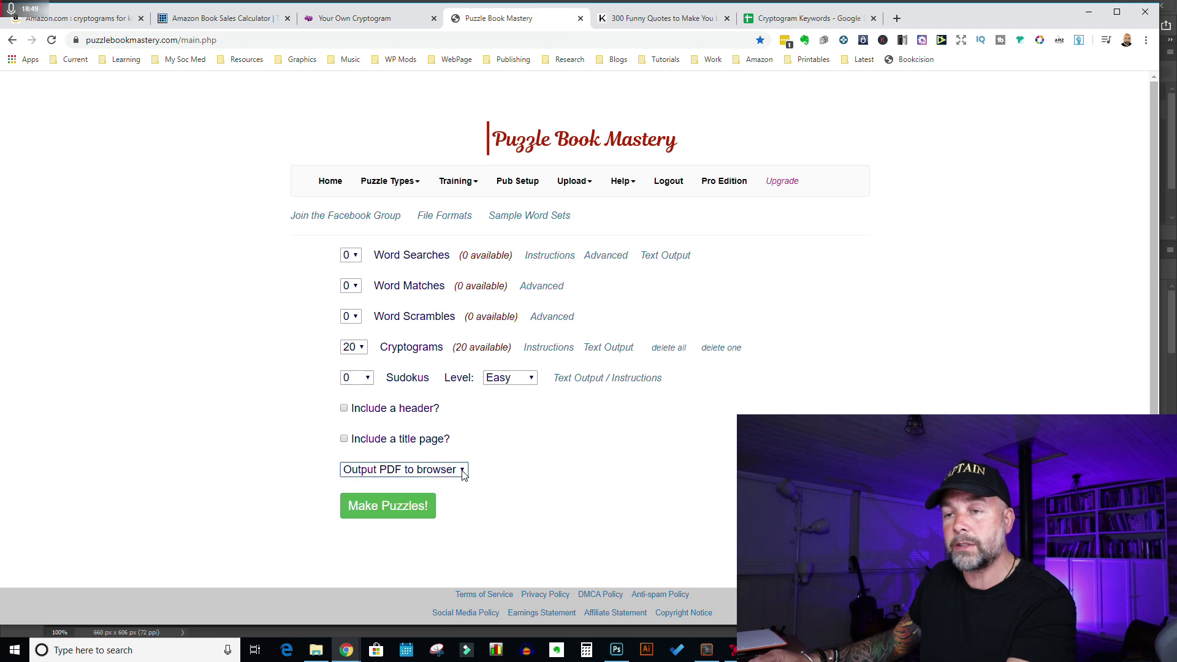
click(418, 507)
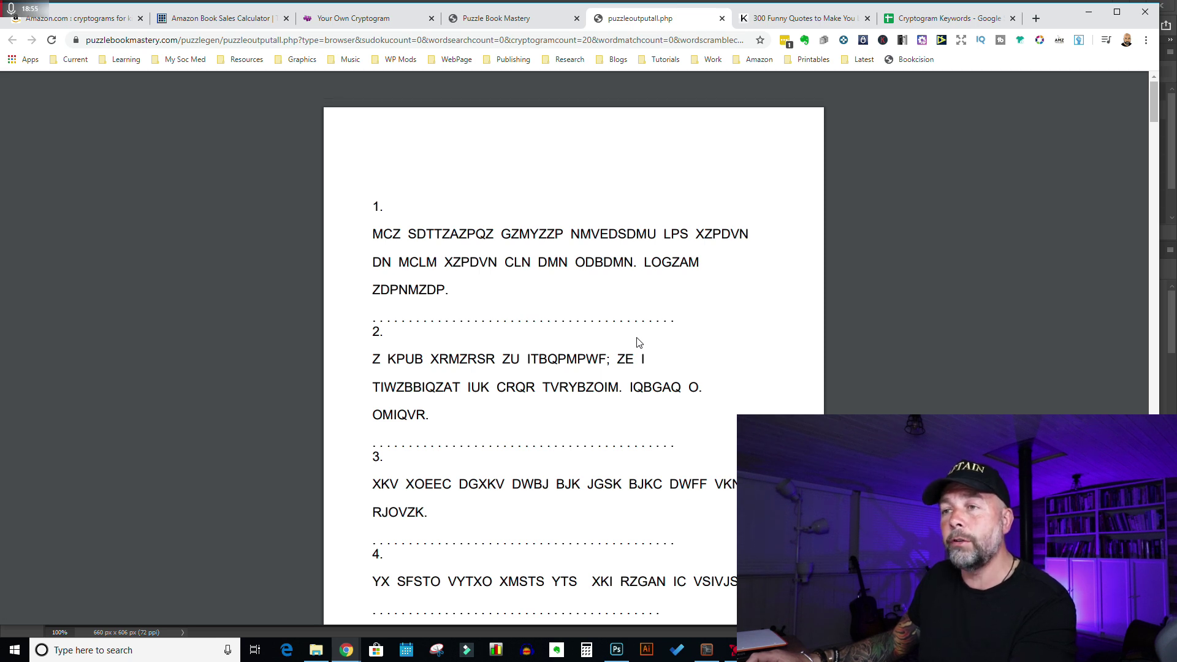
scroll(638, 342, down, 2)
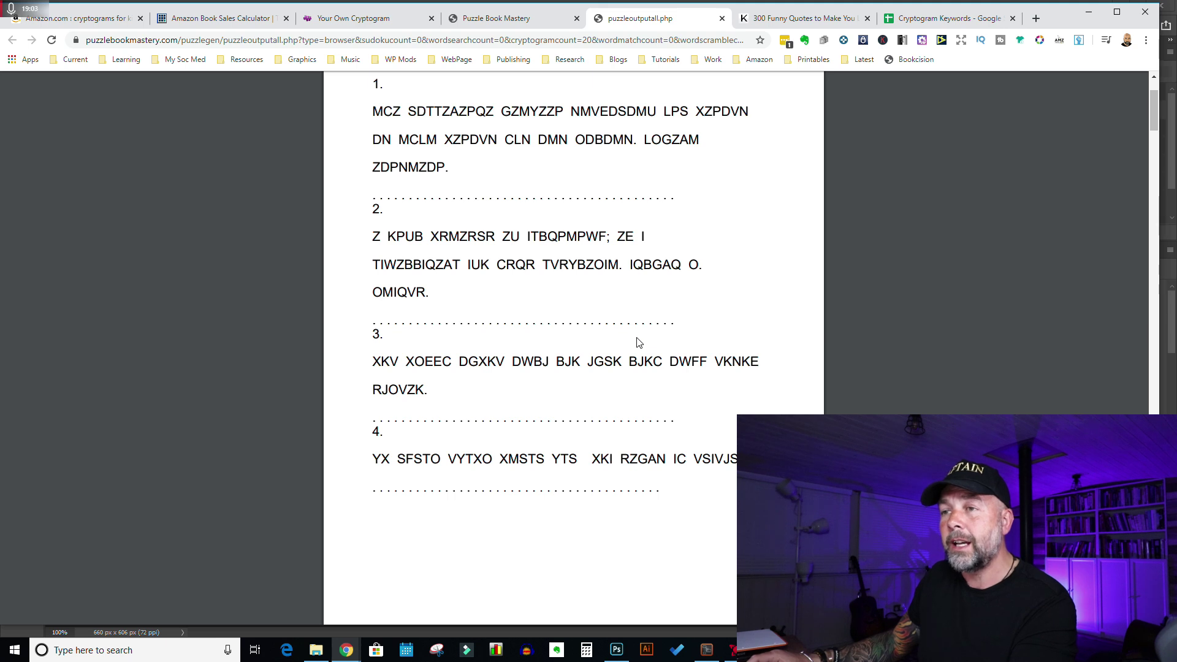
Review the generated cryptogram PDF, examining the remaining encoded puzzles, the letter hints page and the decoded quote solutions
scroll(647, 342, up, 2)
scroll(647, 342, down, 12)
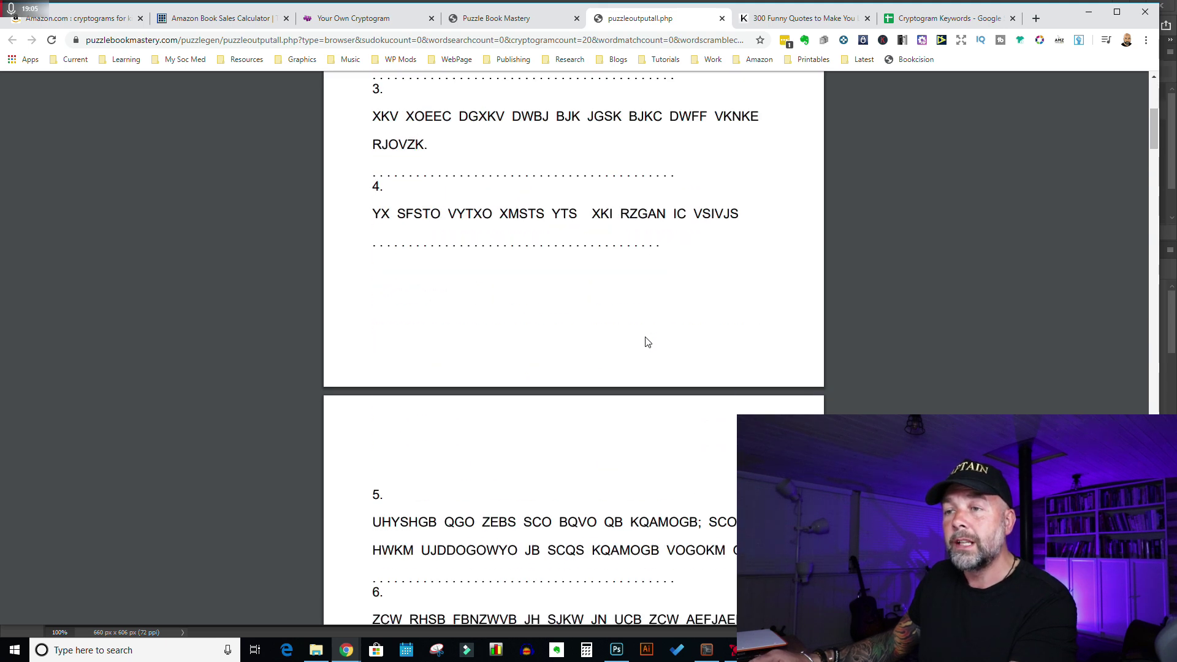
scroll(647, 342, down, 20)
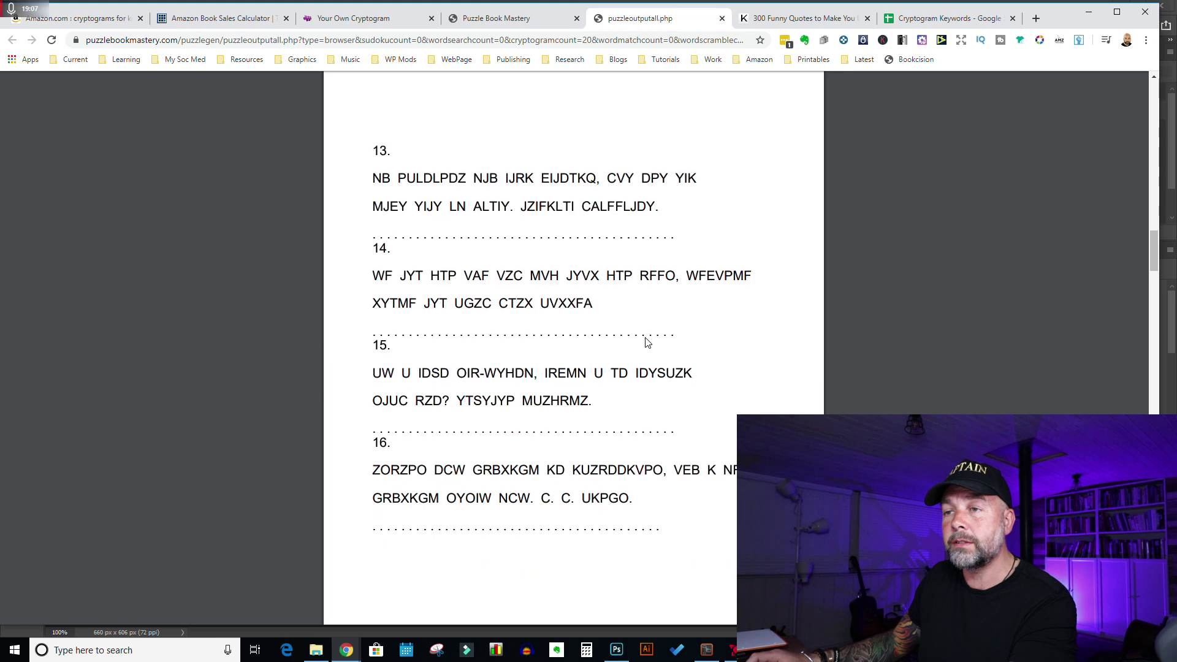
scroll(646, 342, down, 14)
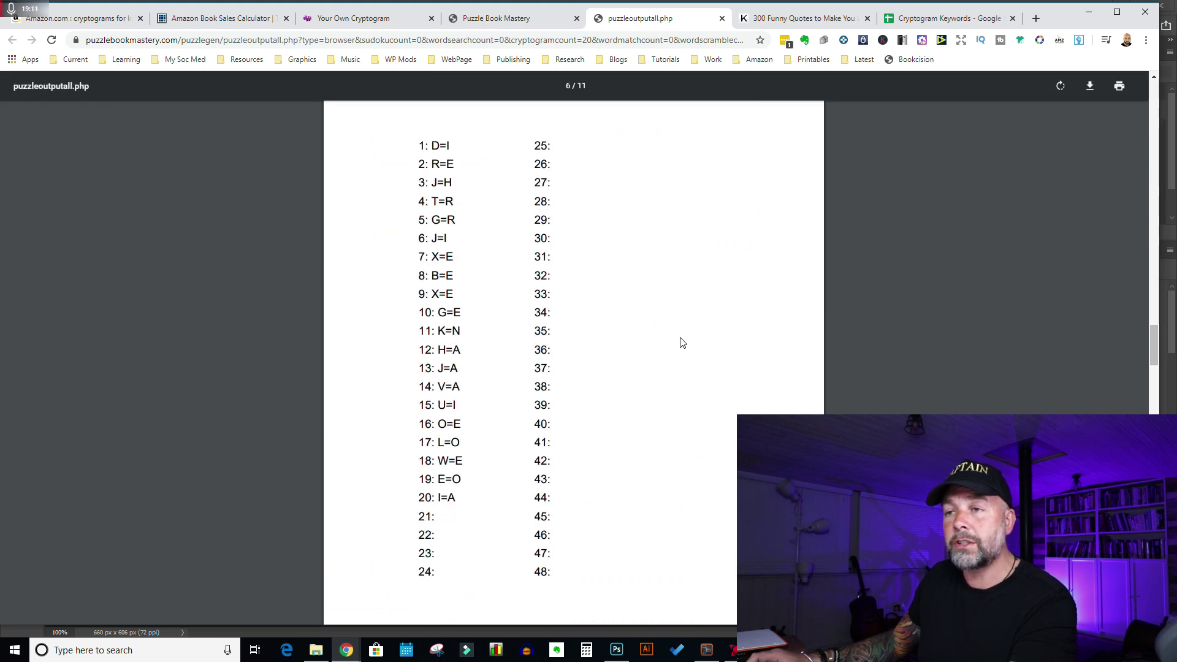
scroll(715, 399, down, 9)
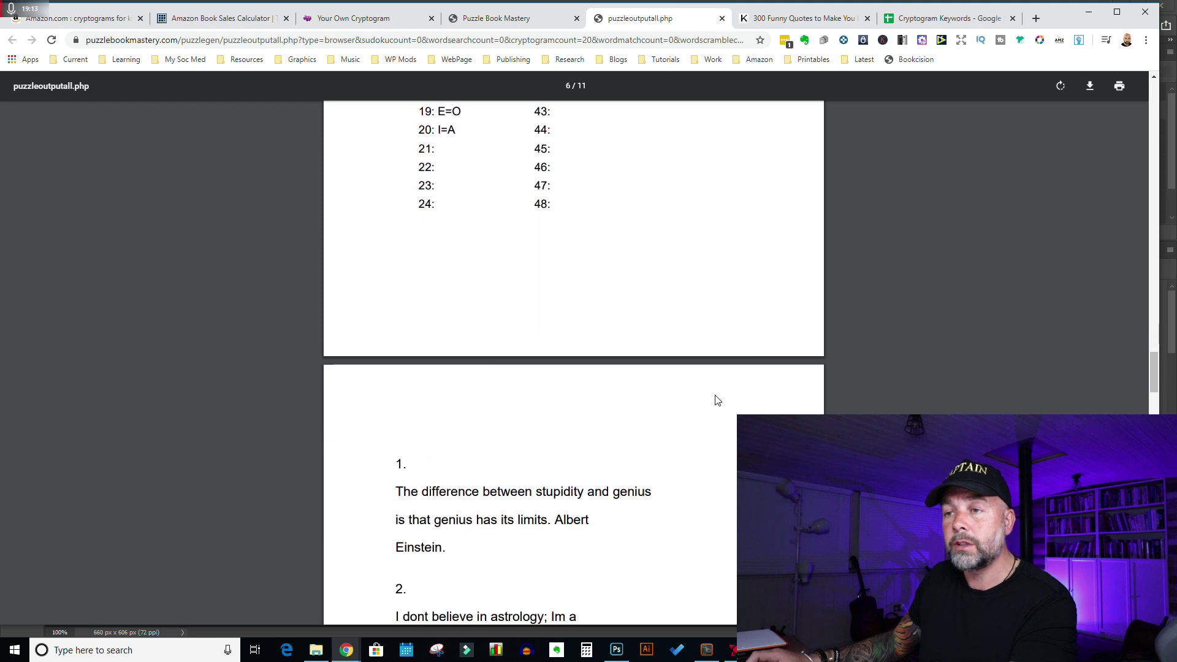
scroll(643, 358, down, 15)
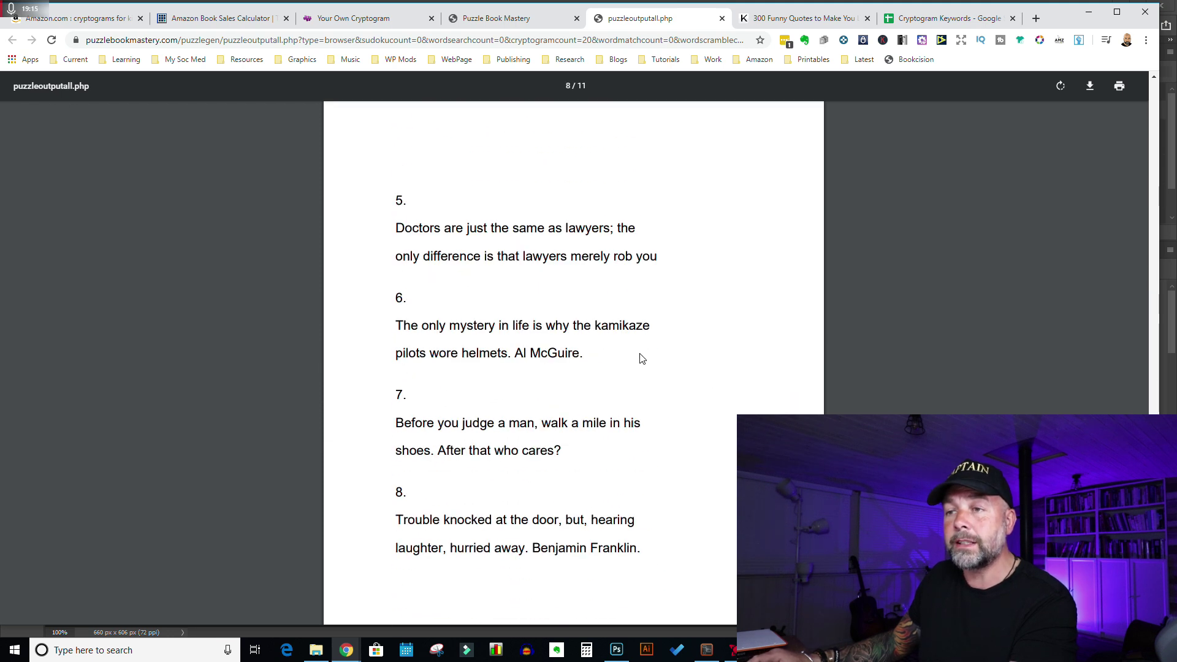
scroll(642, 359, down, 10)
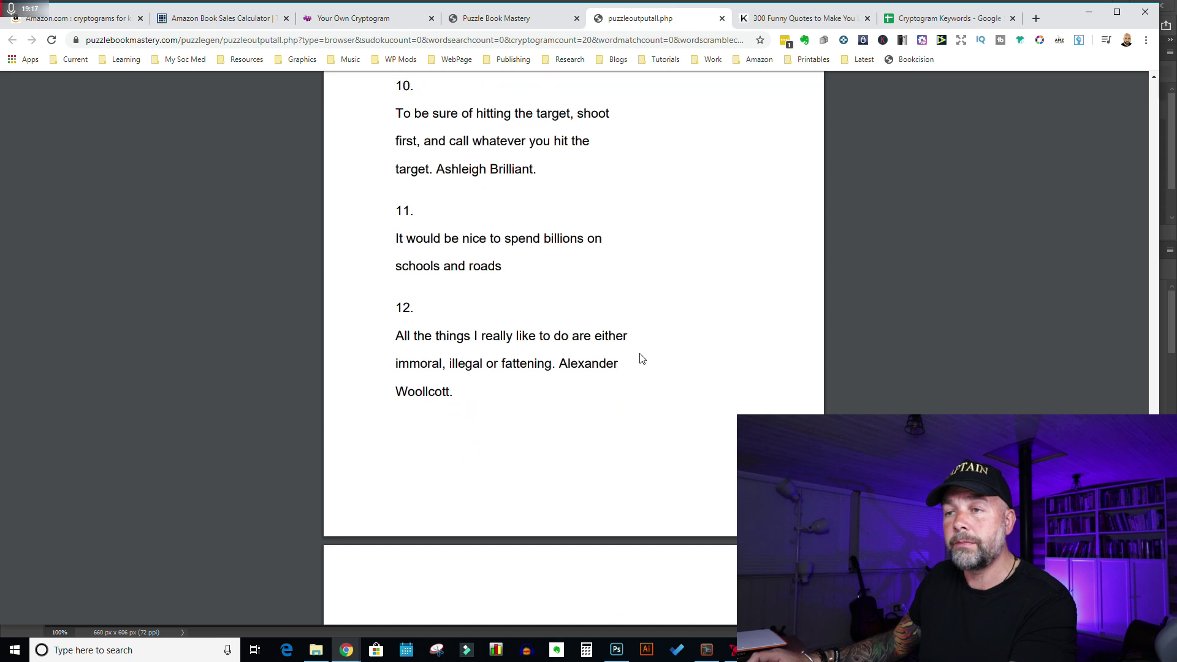
scroll(642, 358, down, 3)
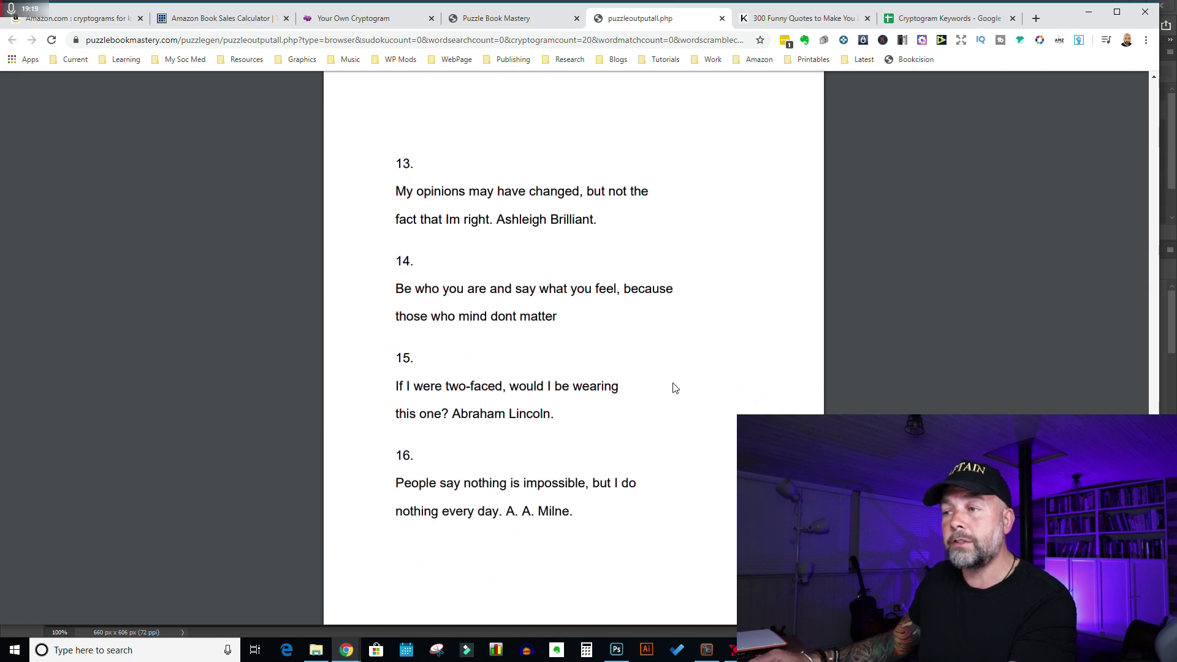
scroll(675, 388, up, 4)
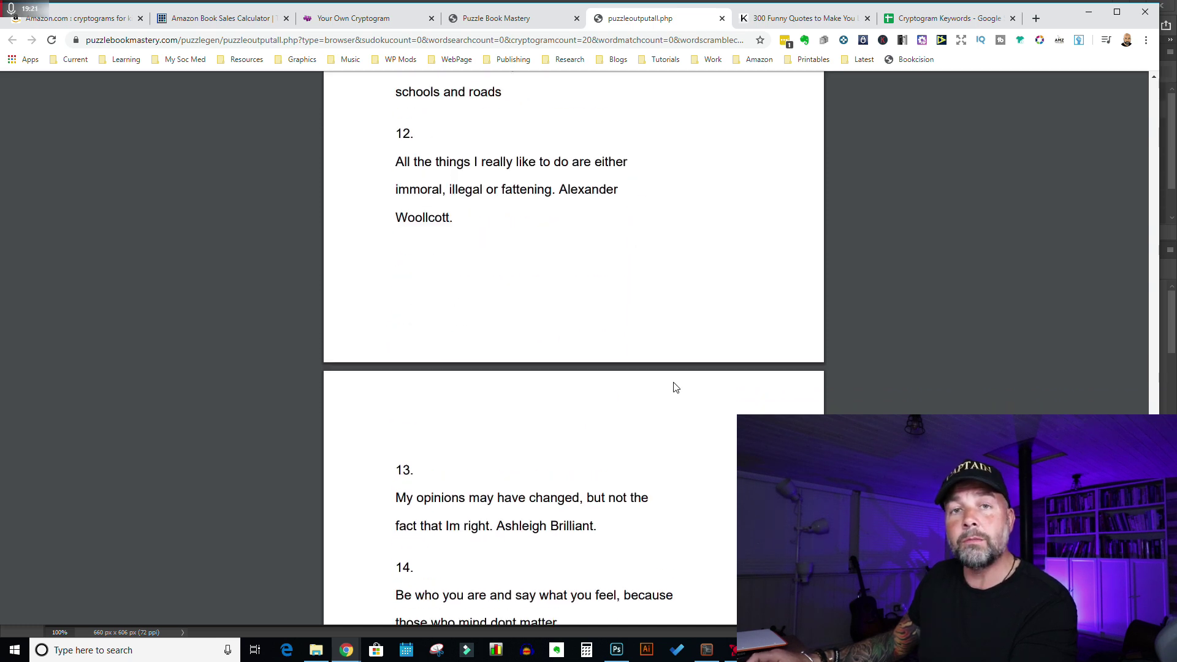